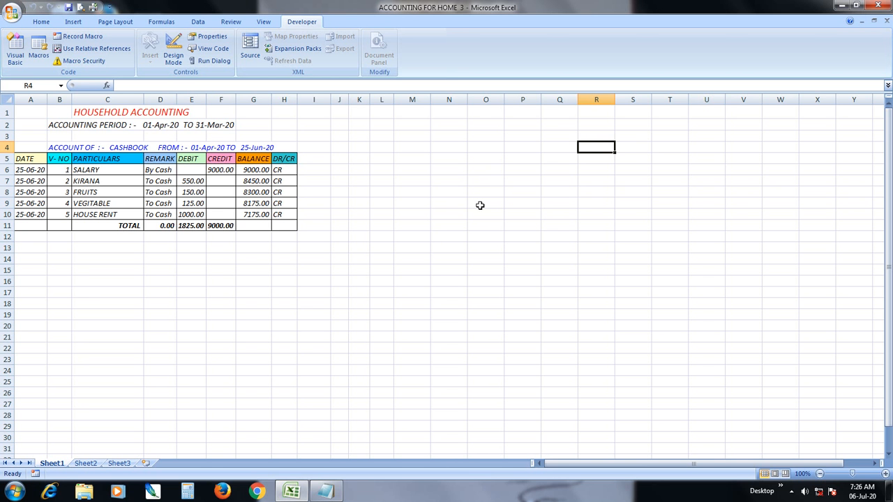
- Switch to Notepad, review the list of household account names including CASH BOOK and SALARY, and minimize the document
click(333, 491)
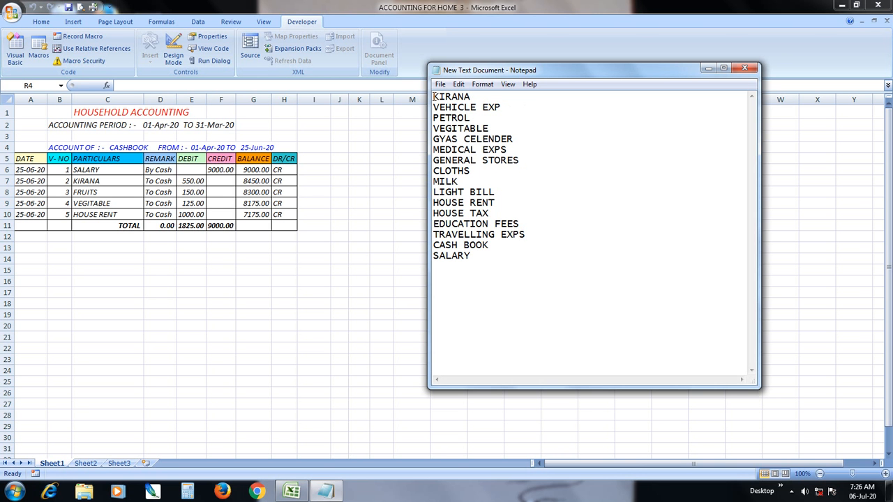
drag(433, 97, 510, 260)
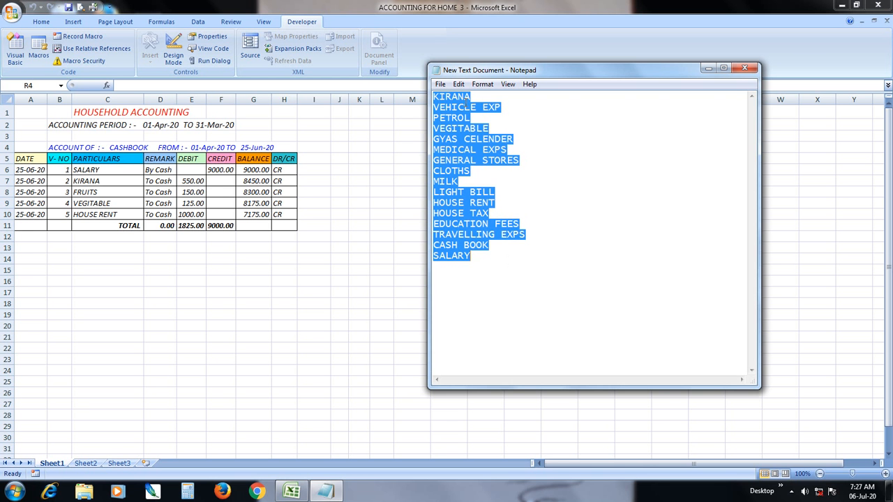
click(477, 118)
drag(434, 129, 490, 139)
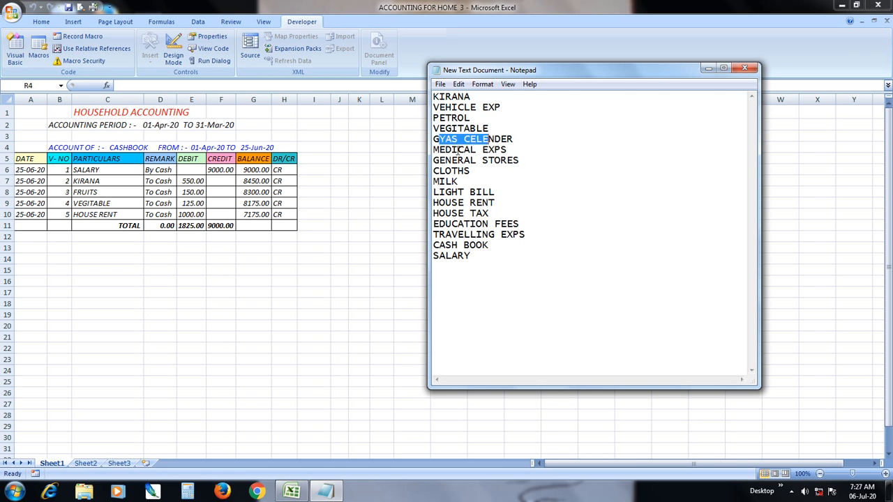
click(435, 150)
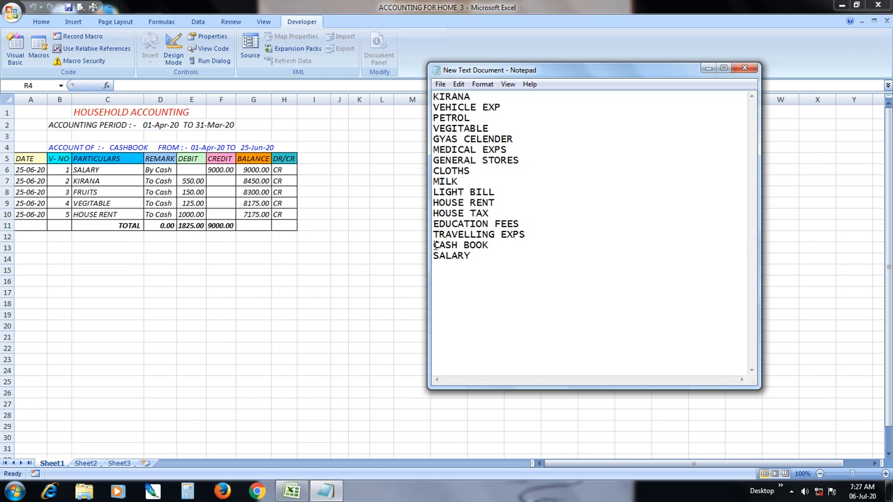
drag(434, 246, 491, 245)
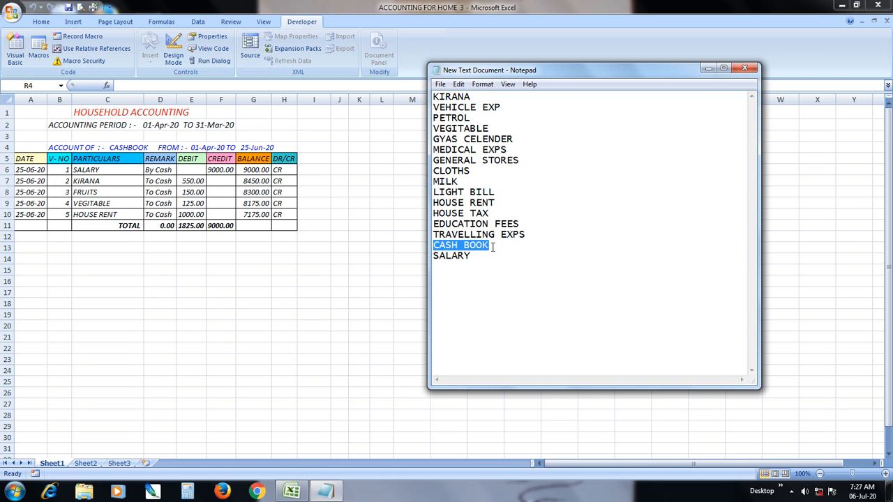
drag(434, 257, 481, 258)
click(469, 268)
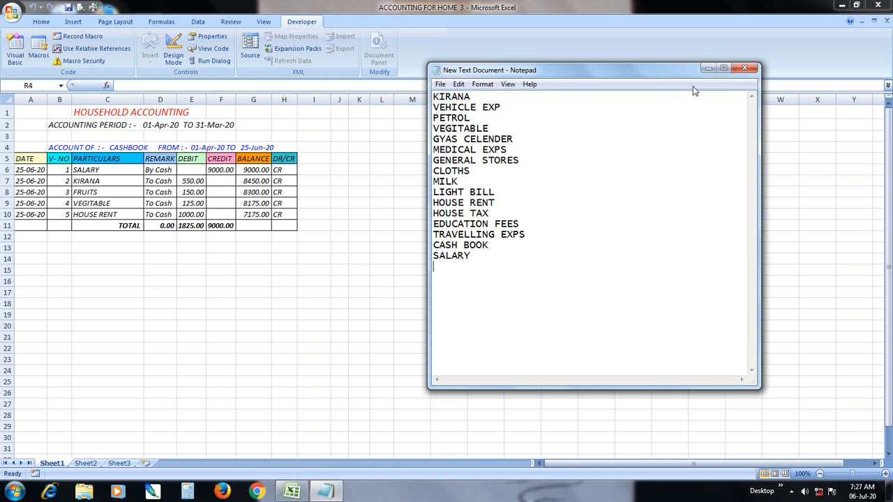
click(708, 69)
- Bring up the cash book entry window from the ENTRY form and delete voucher 1, the SALARY entry
click(536, 148)
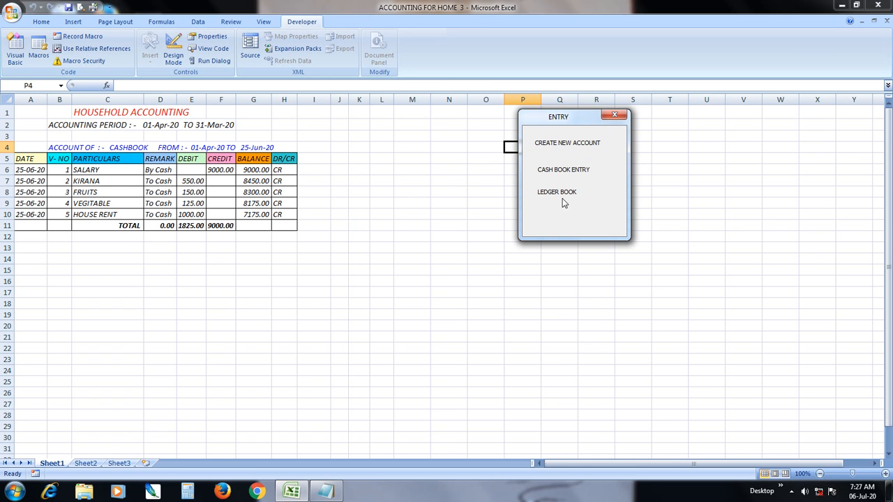
click(567, 171)
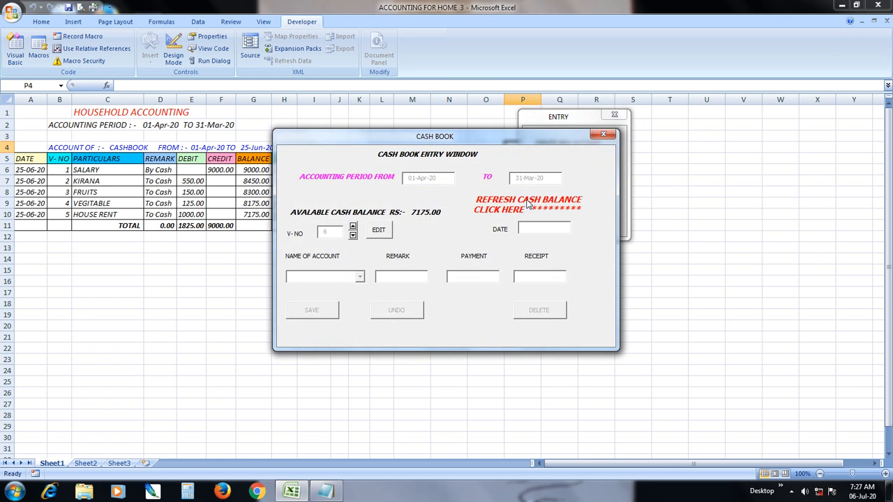
click(353, 237)
click(380, 233)
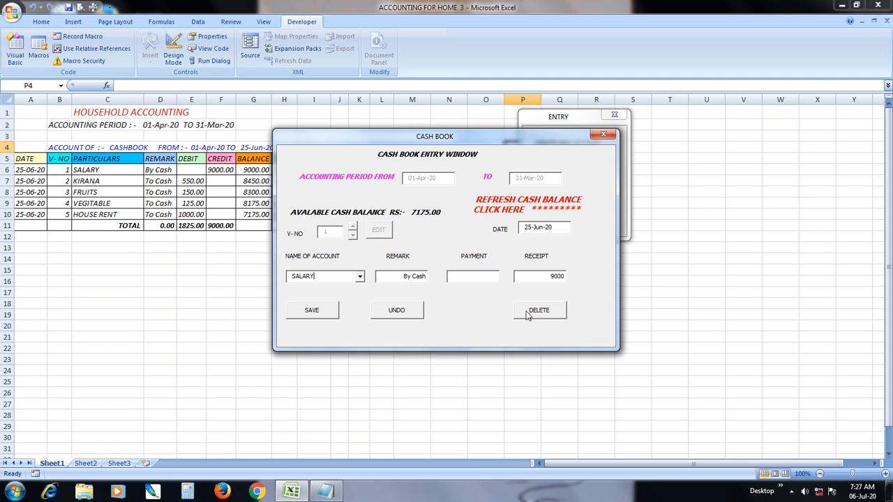
click(528, 315)
click(432, 333)
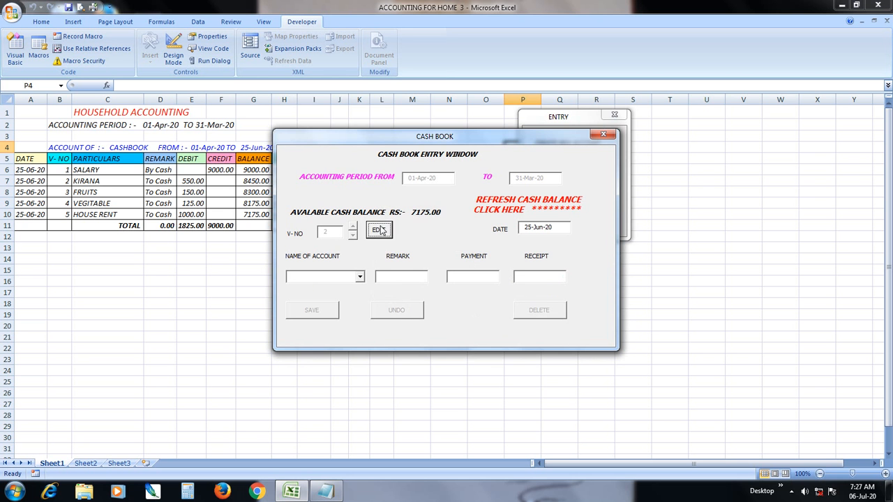
- Delete cash book vouchers 2 and 3, the KIRANA and FRUITS entries
click(381, 230)
click(537, 308)
click(430, 279)
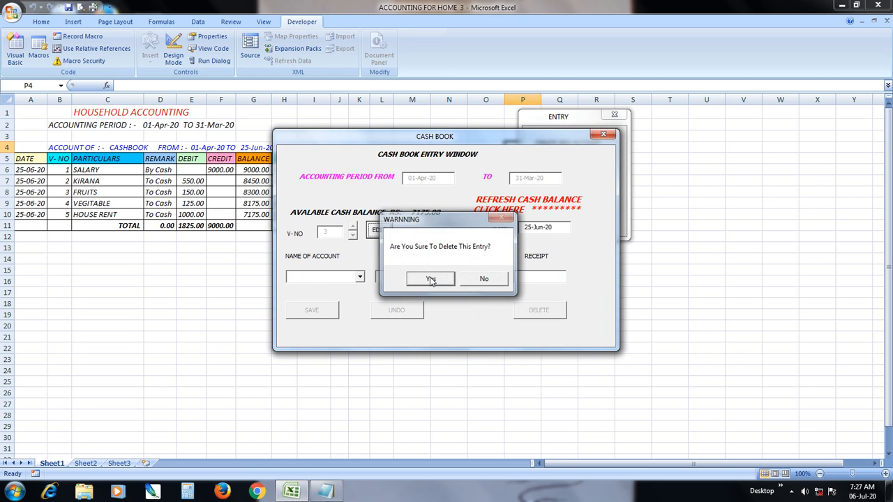
click(389, 236)
click(530, 314)
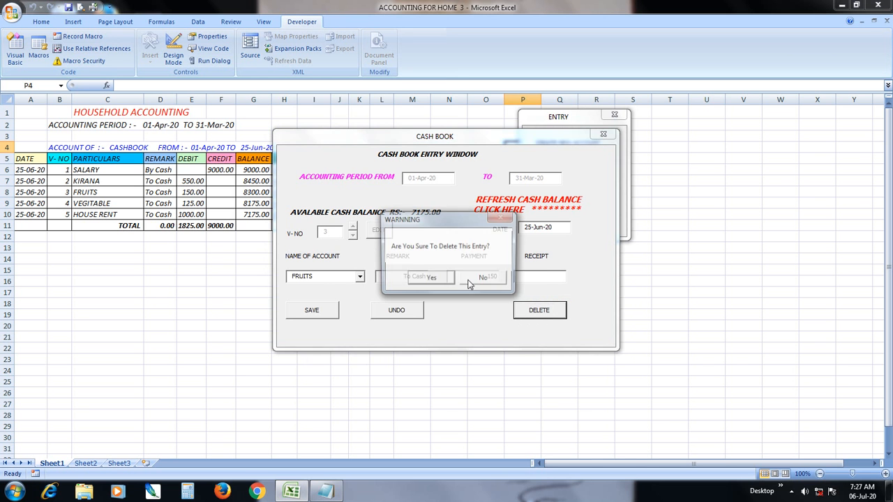
click(434, 278)
- Delete cash book vouchers 4 and 5, the VEGITABLE and HOUSE RENT entries
click(379, 231)
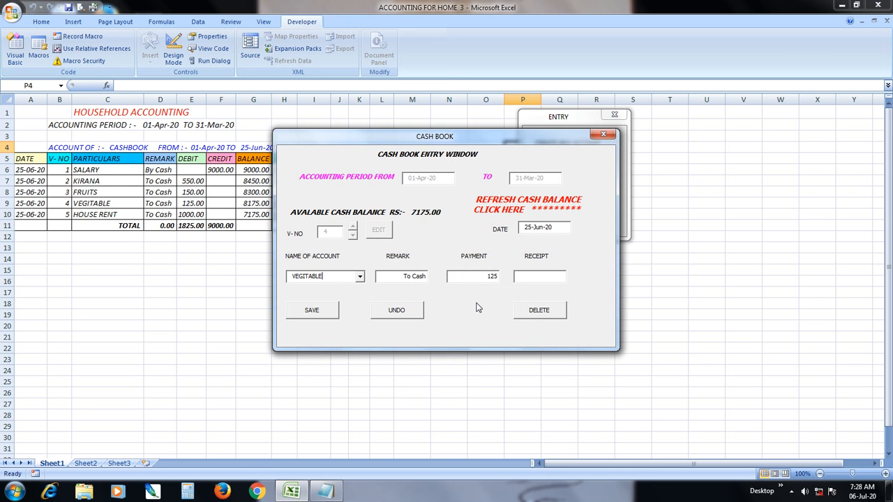
click(536, 312)
click(428, 279)
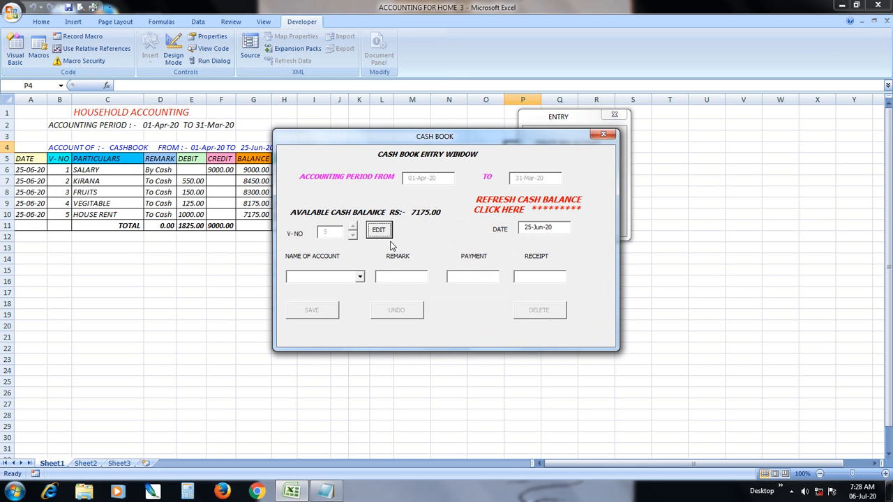
click(381, 233)
click(537, 311)
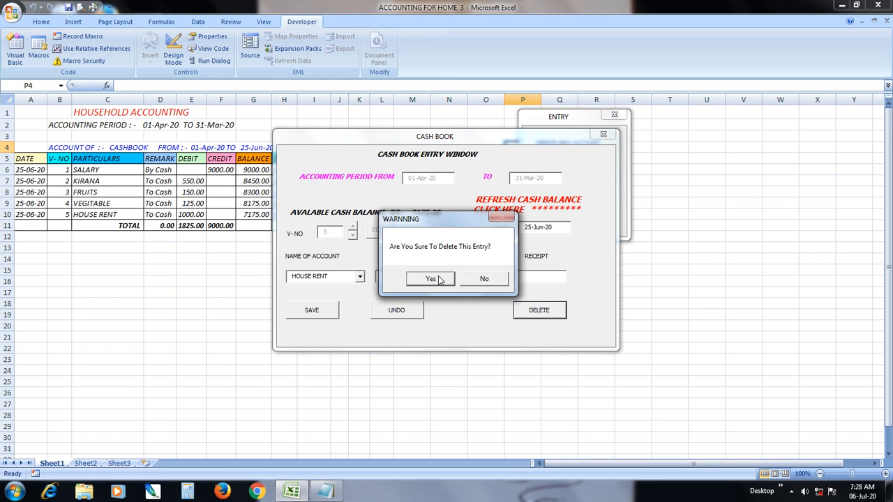
click(431, 279)
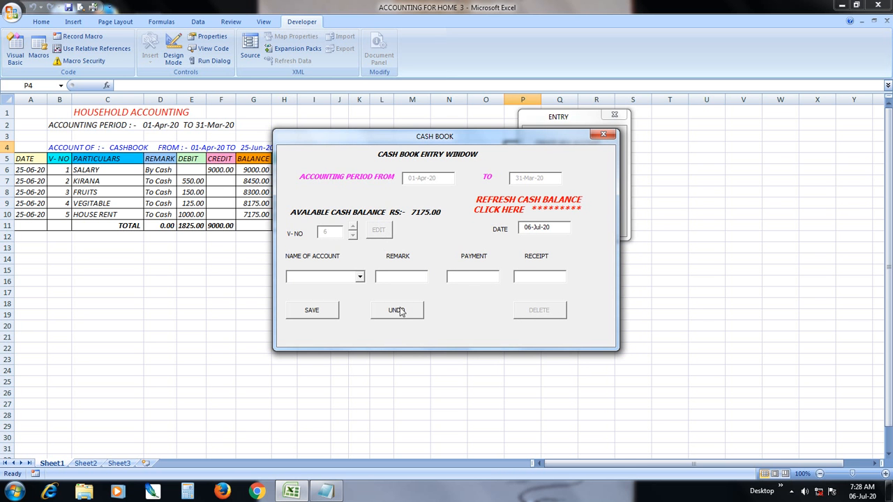
- Refresh the available cash balance and close the cash book entry window
click(504, 210)
drag(455, 140, 452, 181)
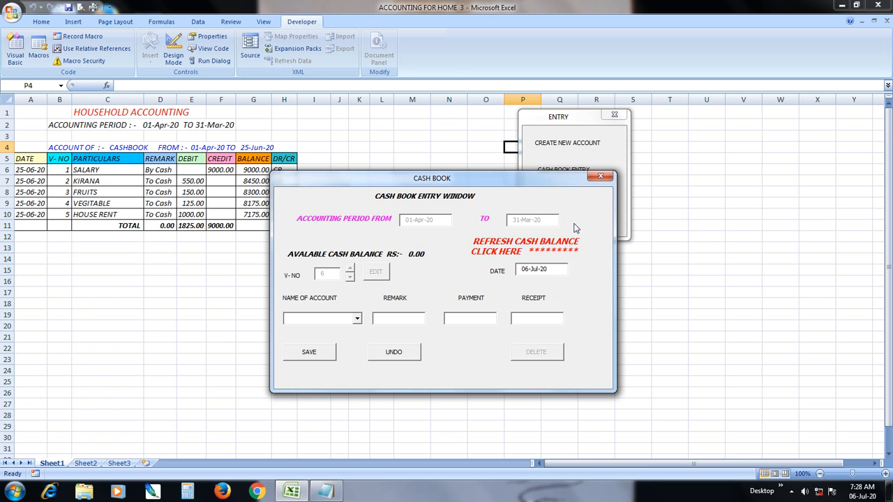
click(600, 178)
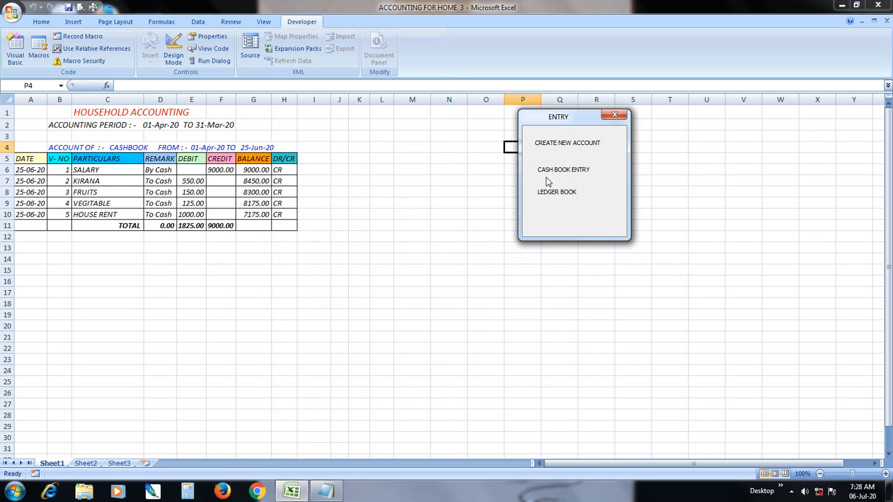
- Show the CASHBOOK ledger for 01-Apr-20 to 06-Jul-20 on the sheet and close the ledger window
click(561, 199)
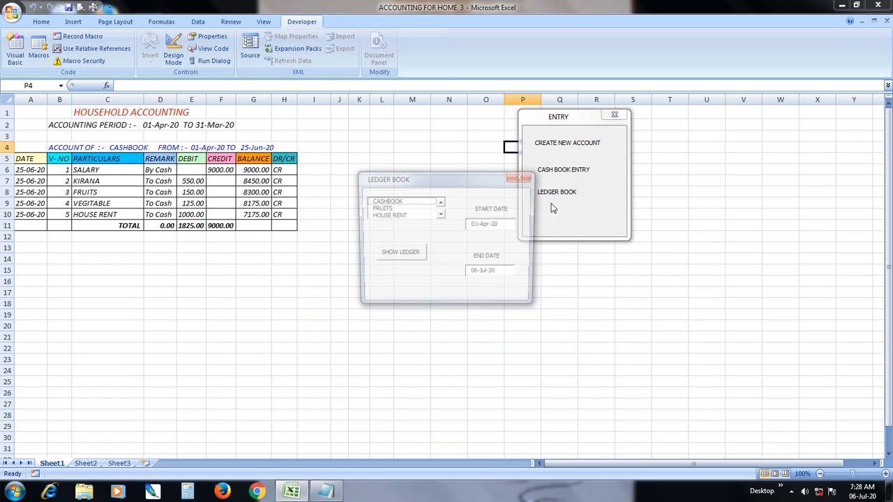
click(395, 202)
click(401, 256)
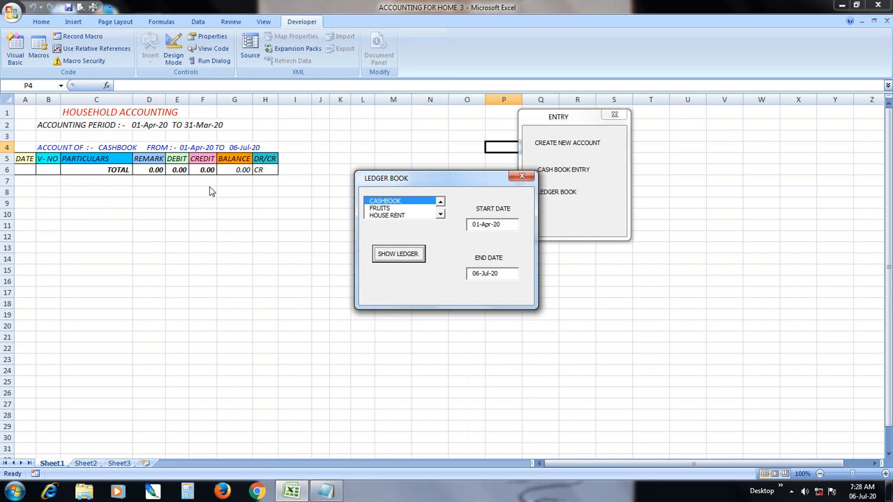
click(521, 177)
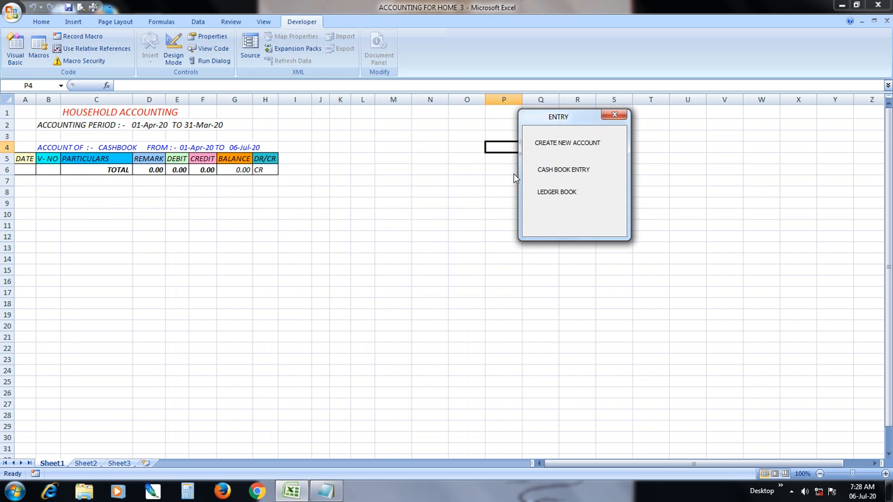
- Delete the CASHBOOK account in the account creation window and confirm the deletion
click(567, 143)
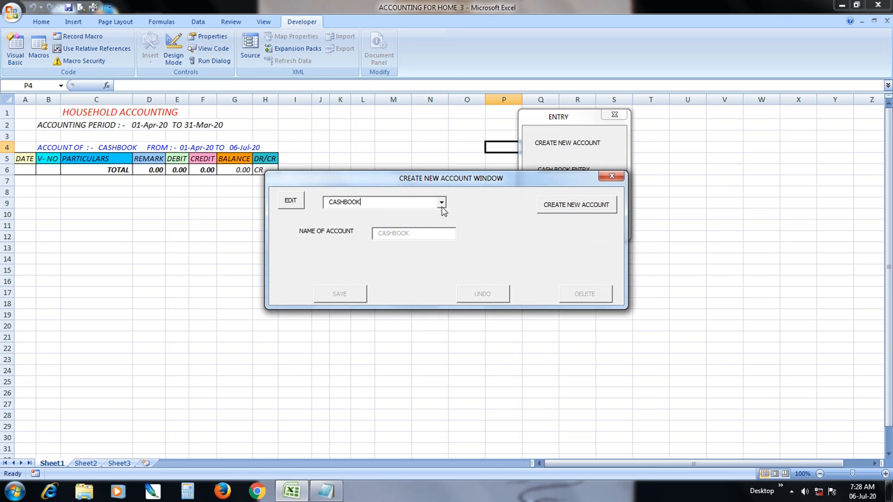
click(440, 204)
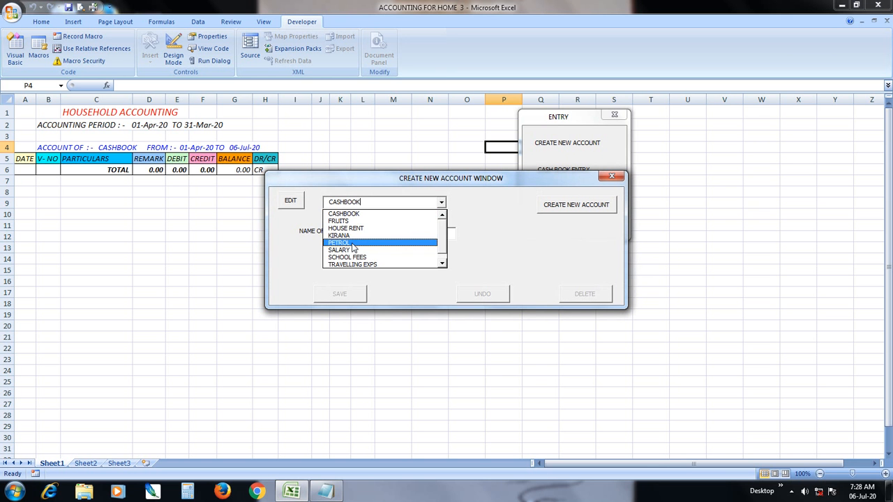
click(359, 202)
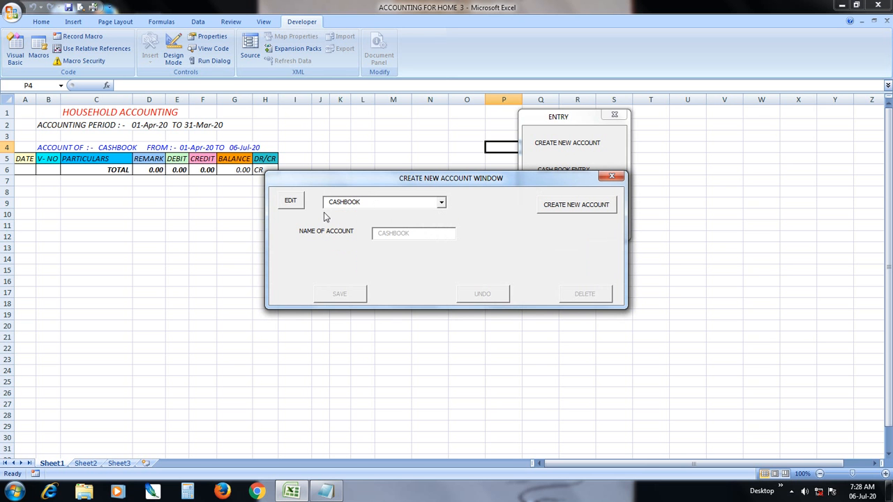
click(290, 201)
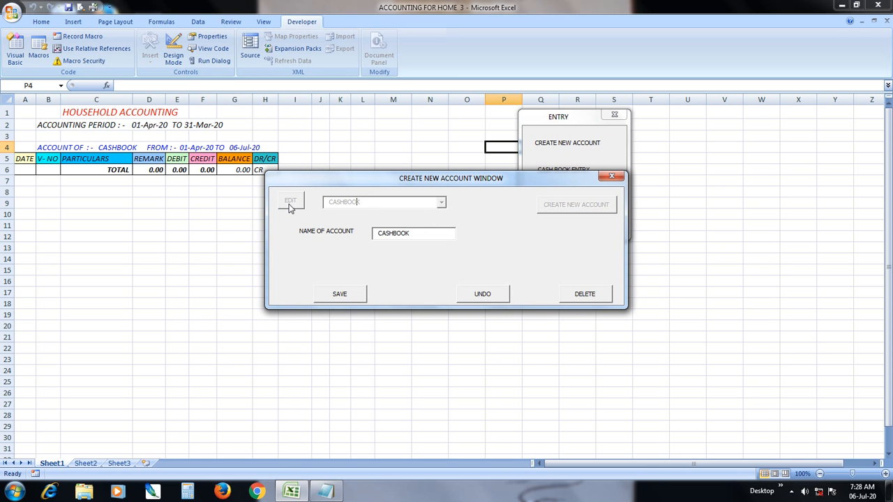
click(579, 297)
click(434, 278)
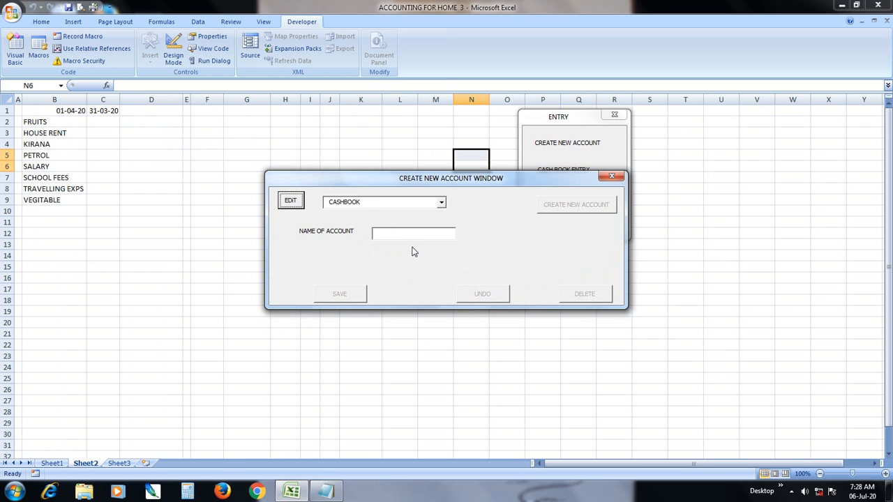
- Delete the FRUITS account from the account list and close the account creation window
click(440, 202)
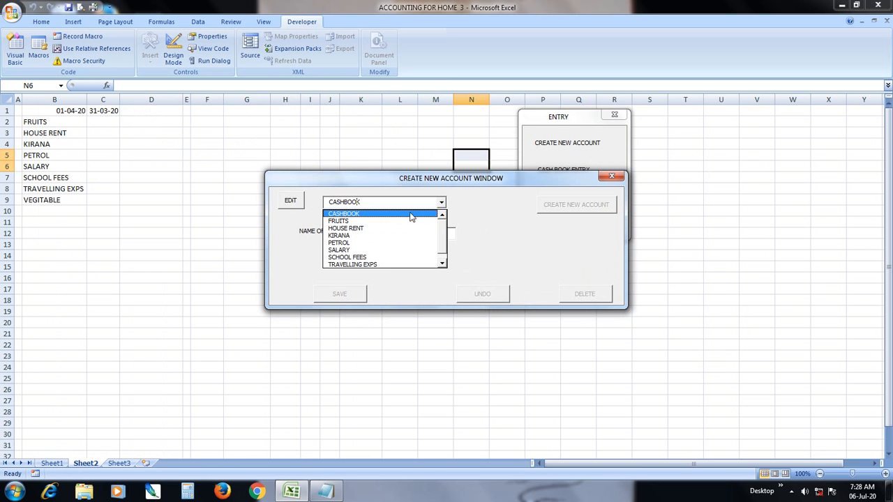
click(346, 221)
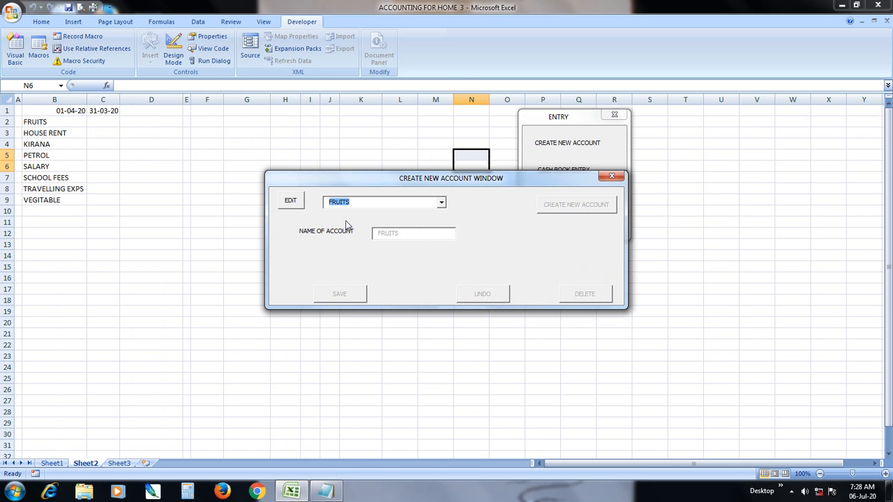
click(293, 206)
click(576, 297)
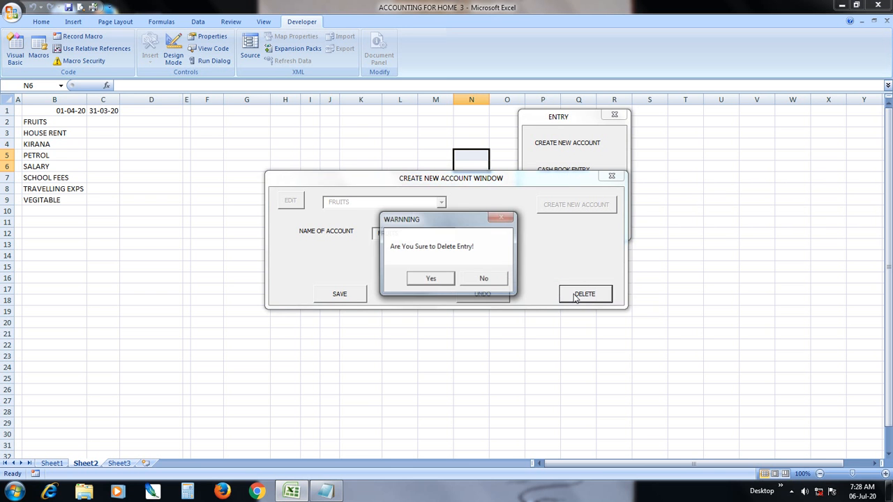
click(434, 278)
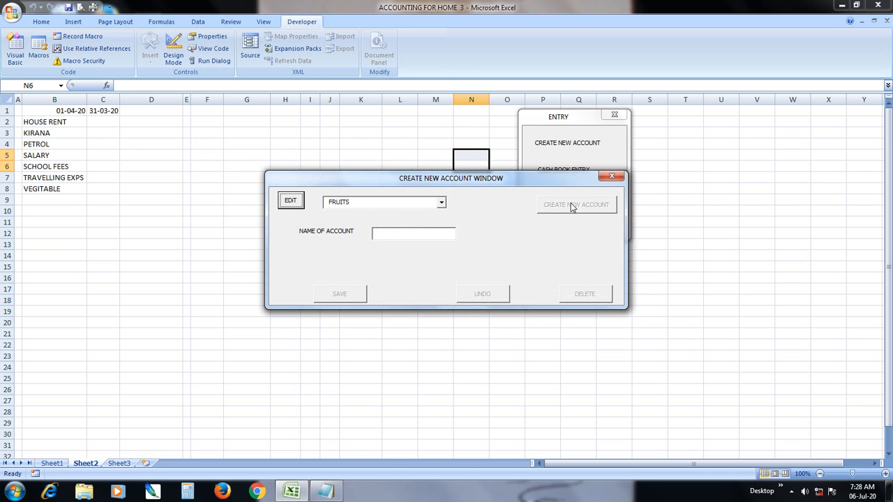
click(611, 177)
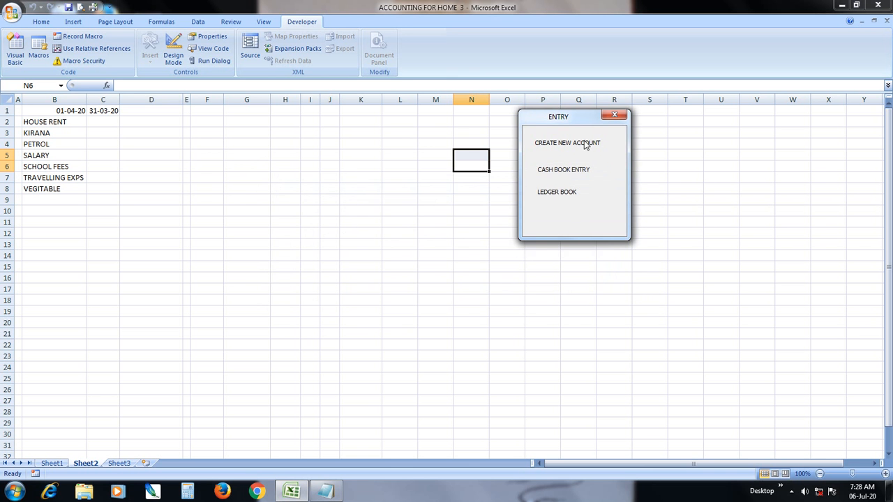
- Delete the HOUSE RENT account in the account creation window and confirm the deletion
click(584, 143)
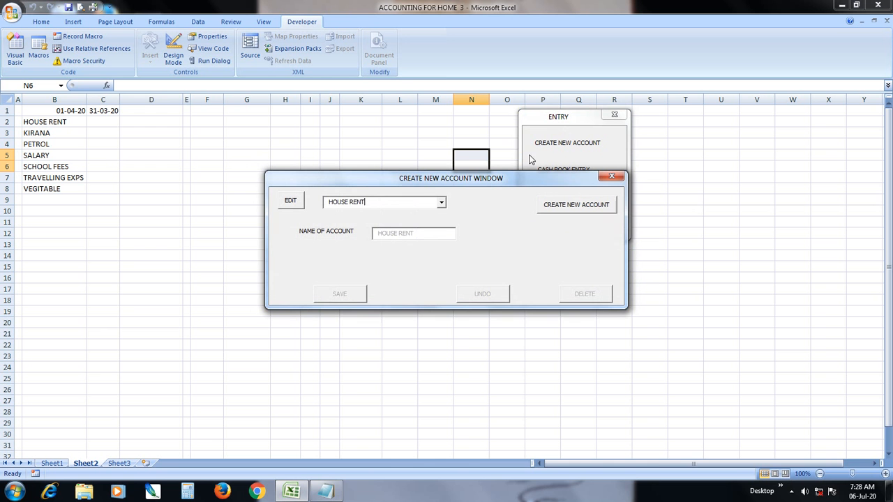
click(441, 202)
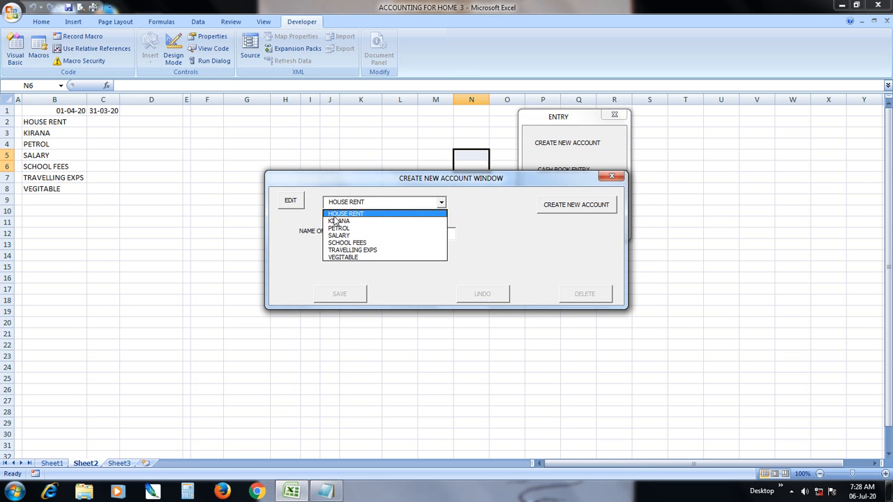
click(293, 202)
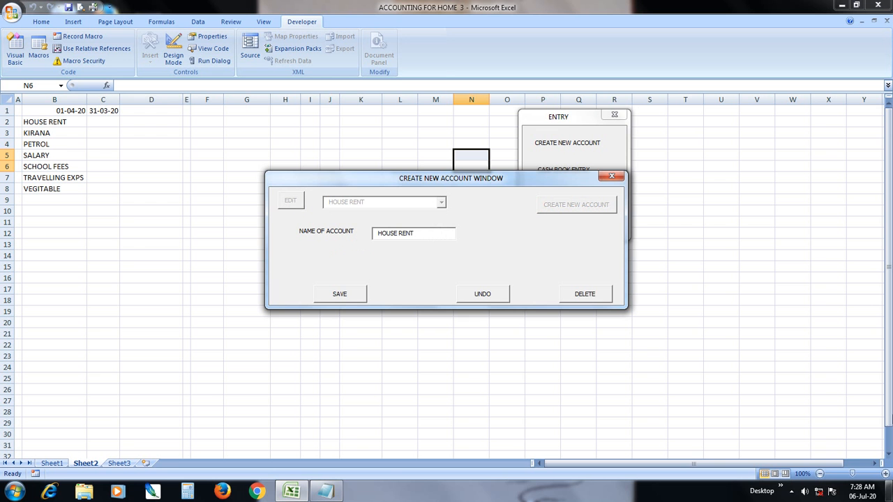
click(589, 296)
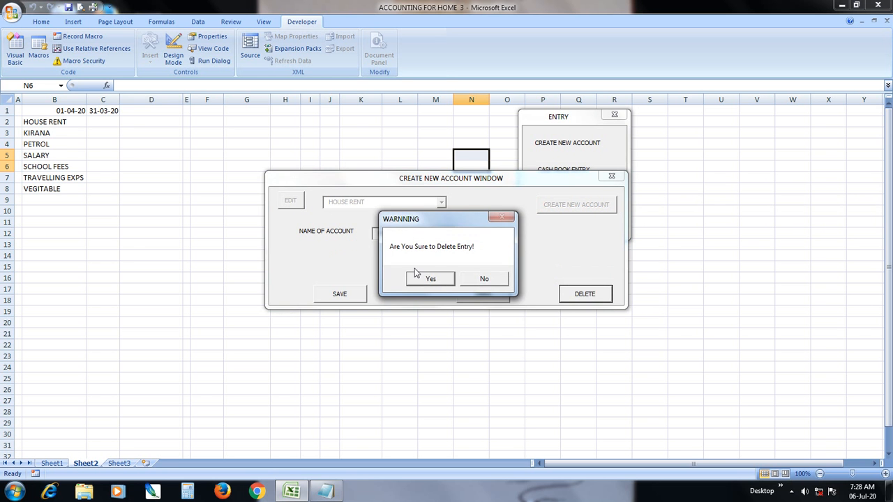
click(430, 278)
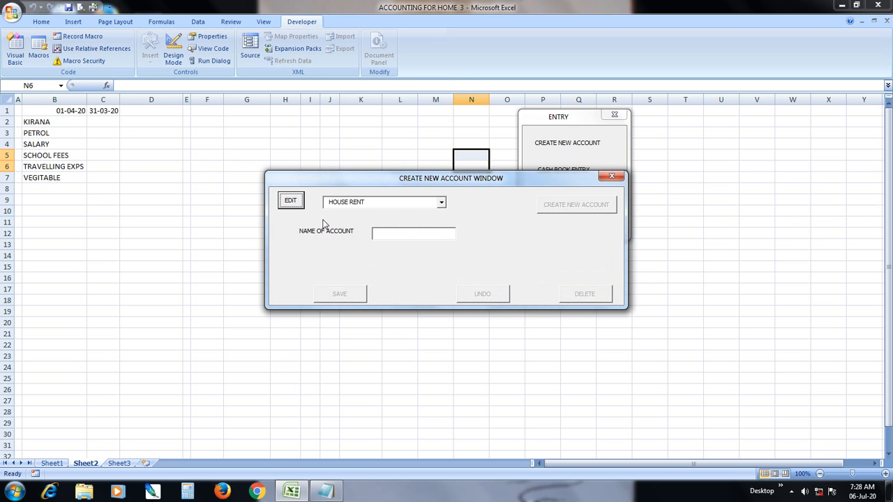
- Select the KIRANA account for editing, delete it and confirm the deletion
click(441, 202)
click(356, 223)
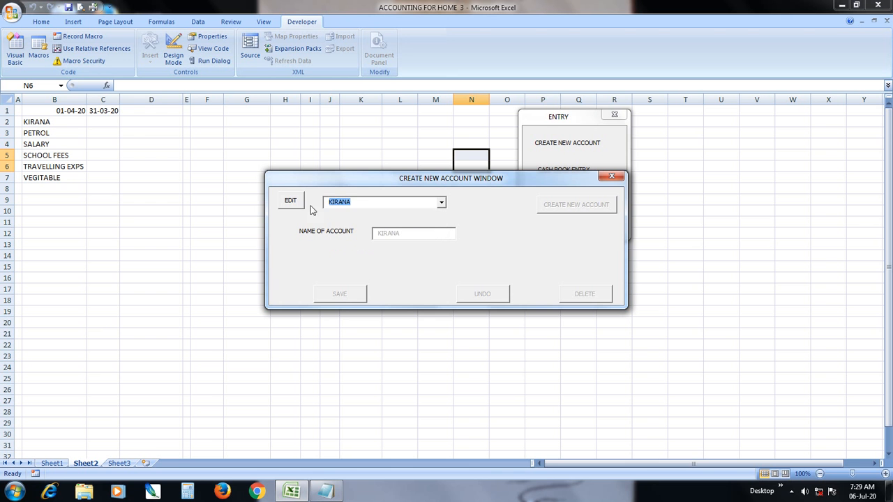
click(286, 204)
click(584, 298)
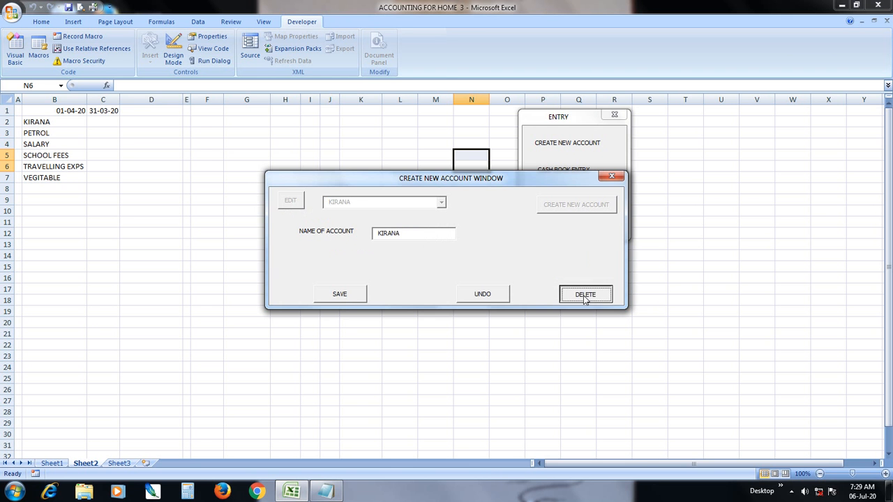
click(429, 278)
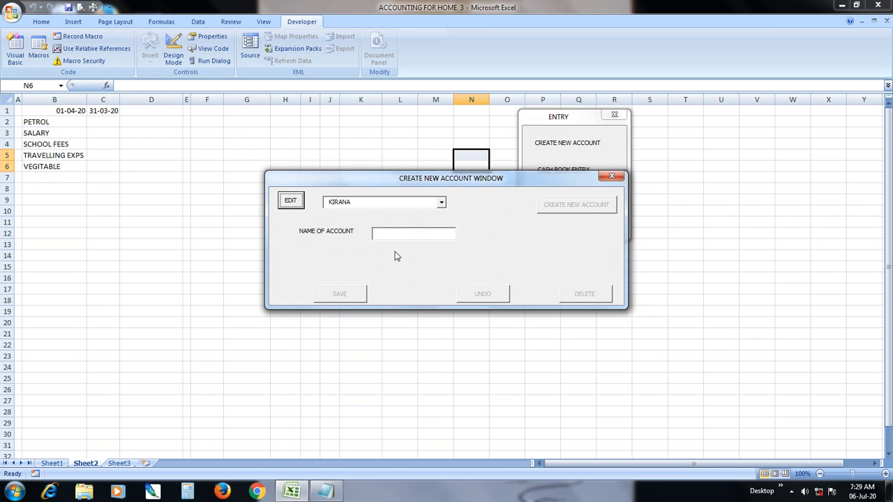
- Select the PETROL account for editing, delete it and confirm the deletion
click(440, 203)
click(349, 228)
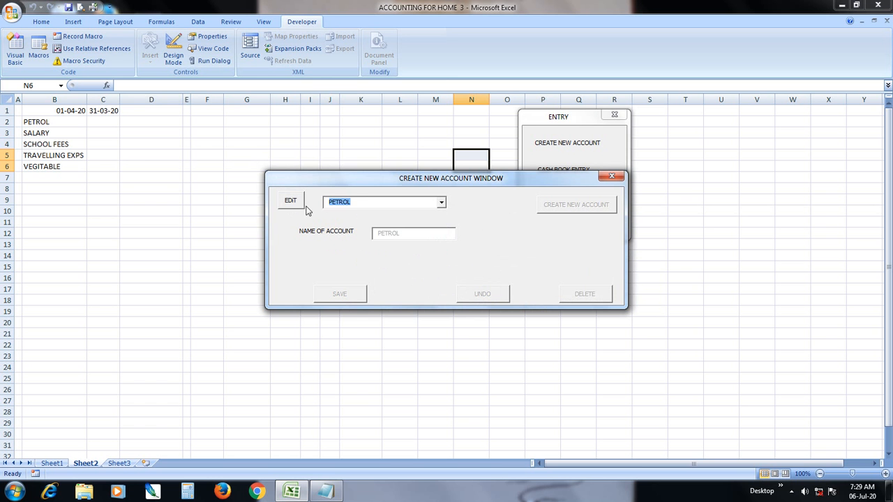
click(293, 205)
click(587, 294)
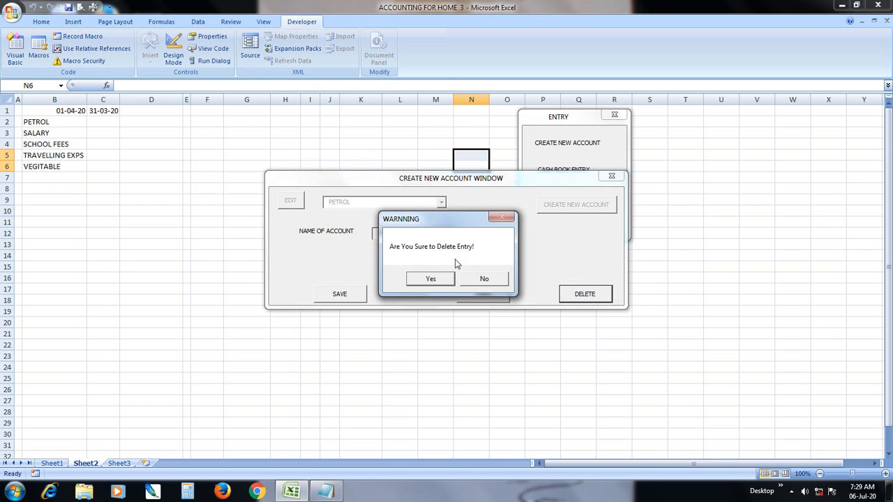
click(431, 277)
- Select the SALARY account for editing, delete it and confirm the deletion
click(440, 203)
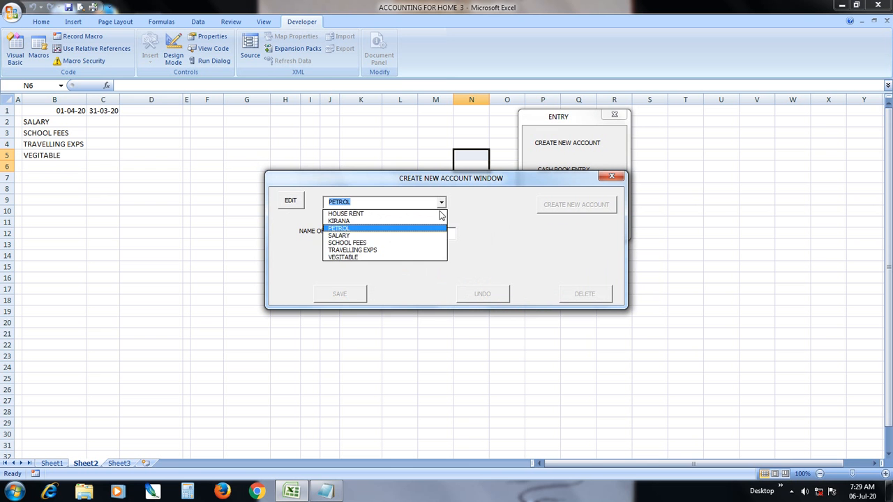
click(343, 236)
click(293, 201)
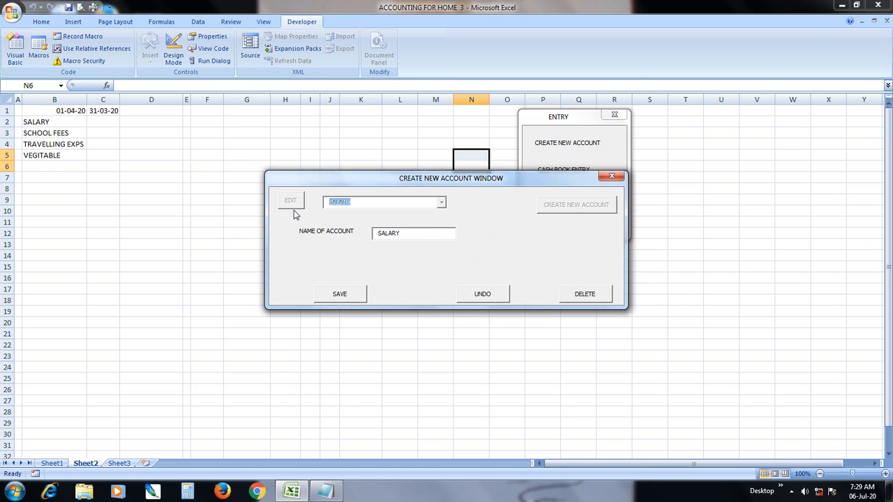
click(586, 294)
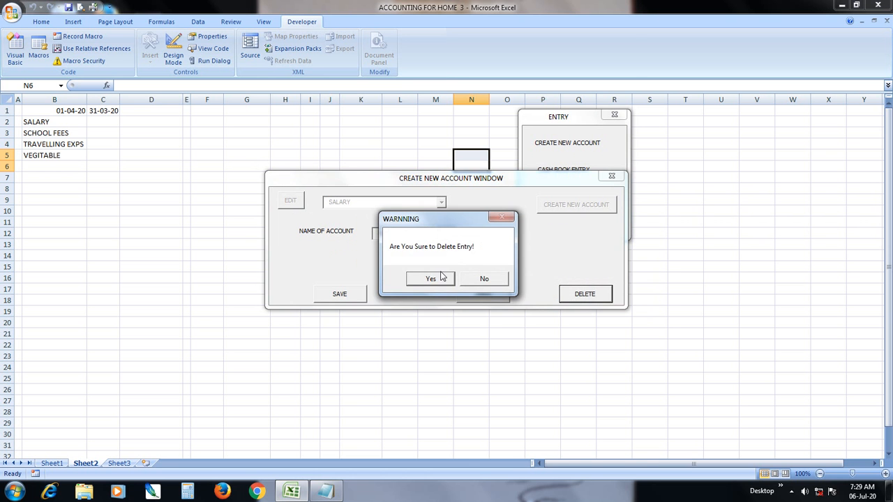
click(438, 277)
- Select the SCHOOL FEES account for editing, delete it and confirm the deletion
click(441, 202)
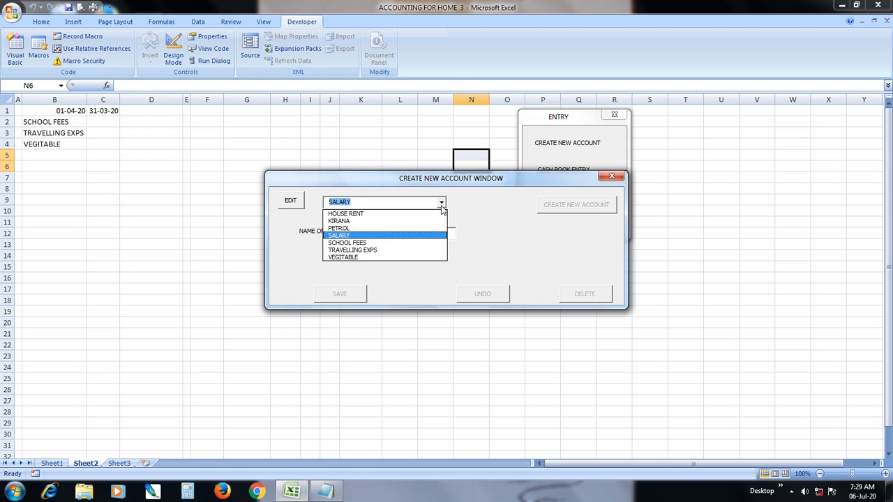
click(351, 244)
click(291, 201)
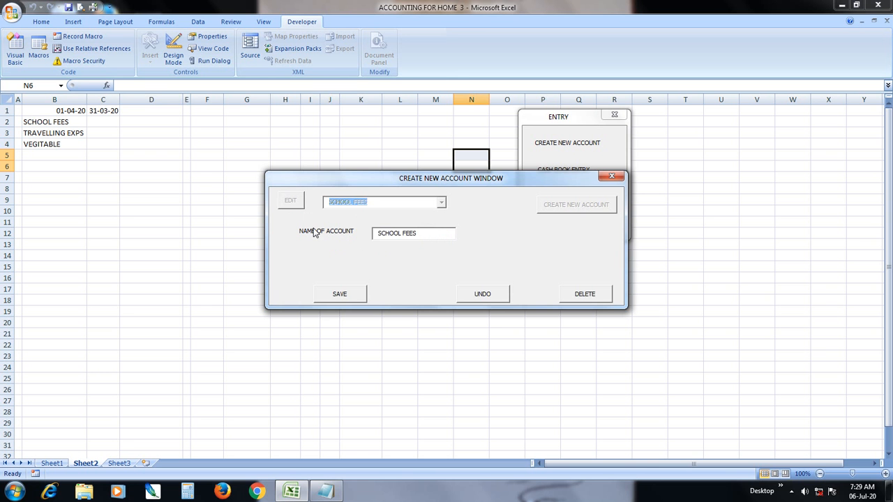
click(584, 294)
click(433, 277)
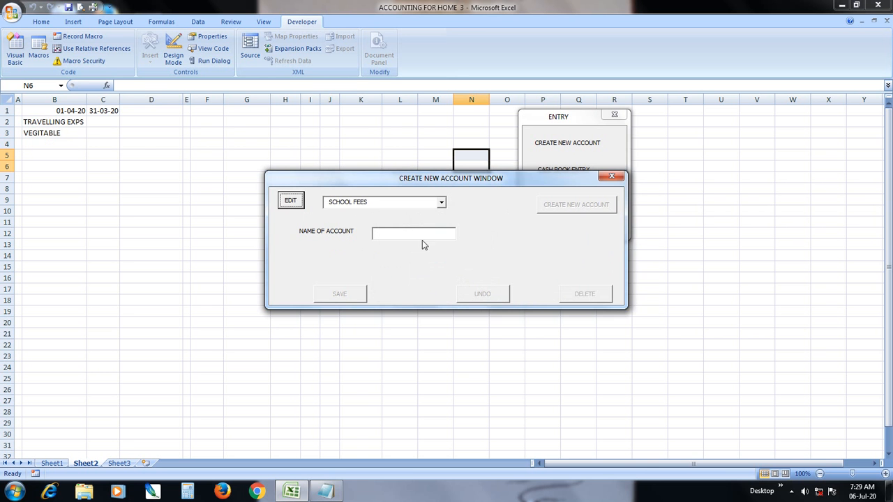
- Select the TRAVELLING EXPS account for editing, delete it and confirm the deletion
click(442, 203)
click(378, 251)
click(297, 201)
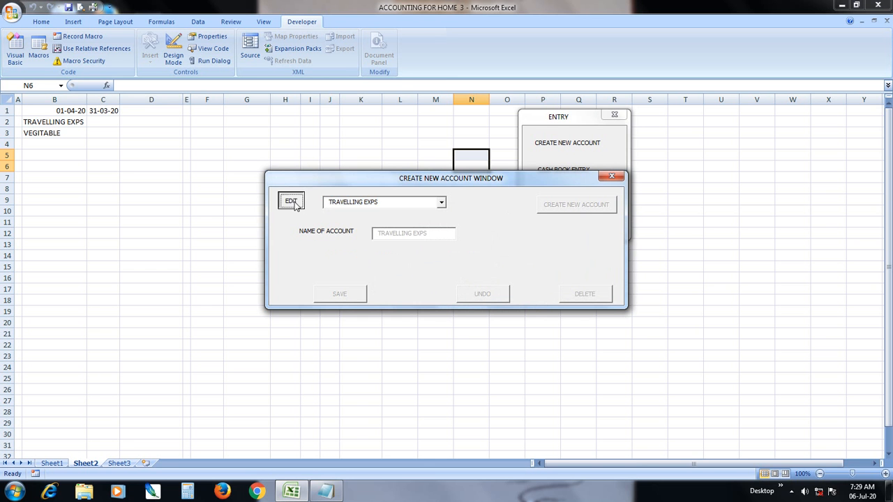
click(587, 296)
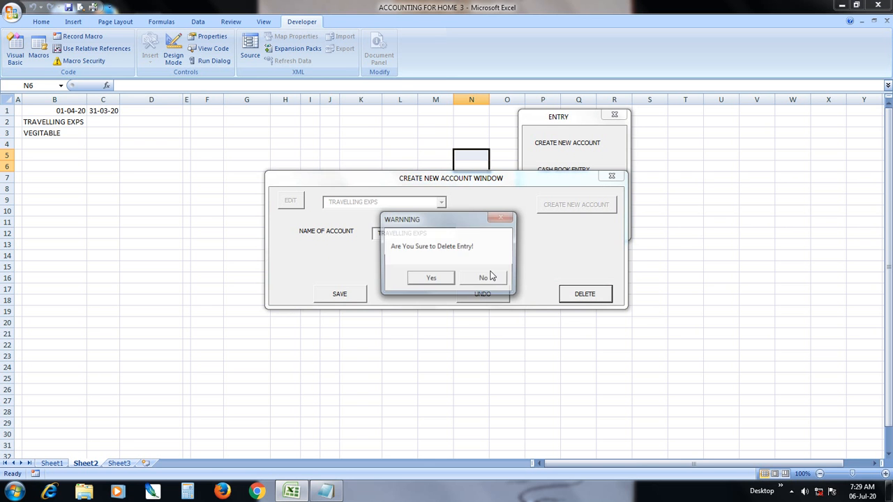
click(431, 278)
- Delete the VEGITABLE account, confirm the deletion and close the account creation window
click(442, 202)
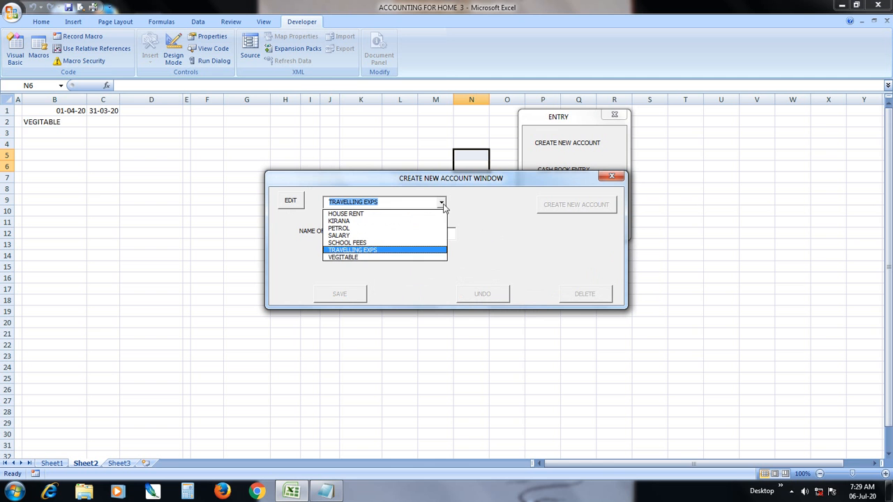
click(340, 254)
click(290, 202)
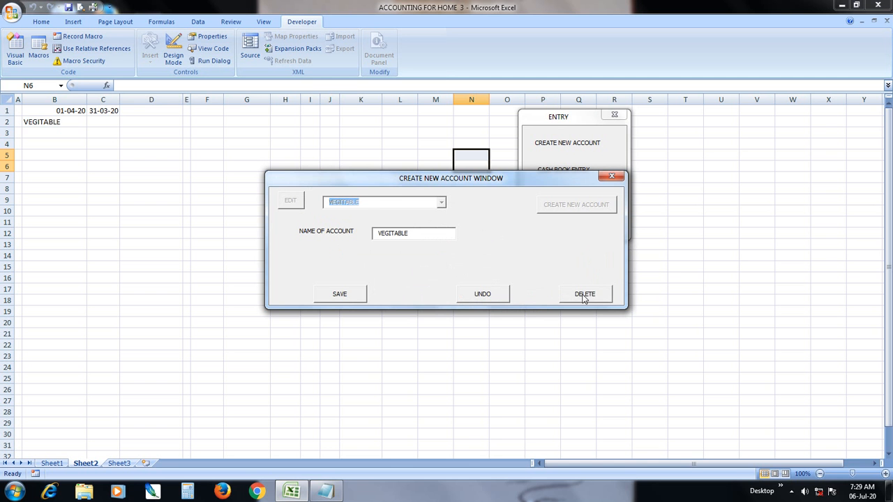
click(584, 296)
click(432, 277)
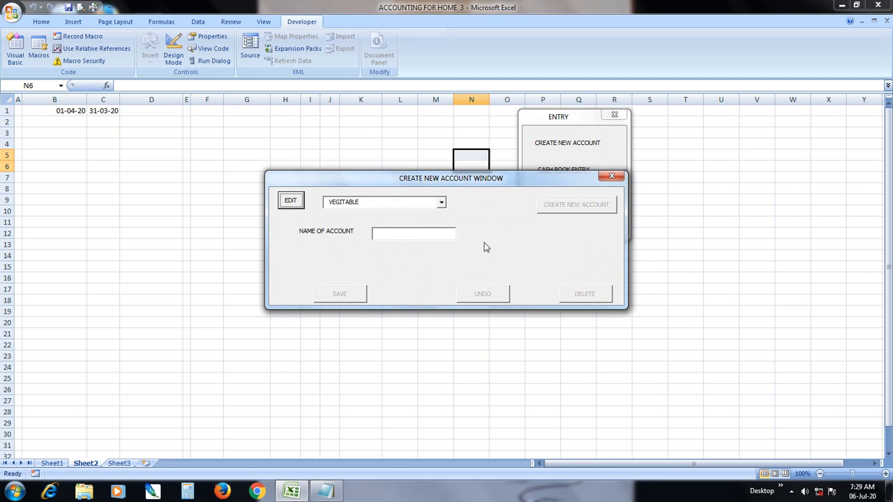
click(612, 178)
- Reopen the account creation window and check its list of existing accounts
click(576, 144)
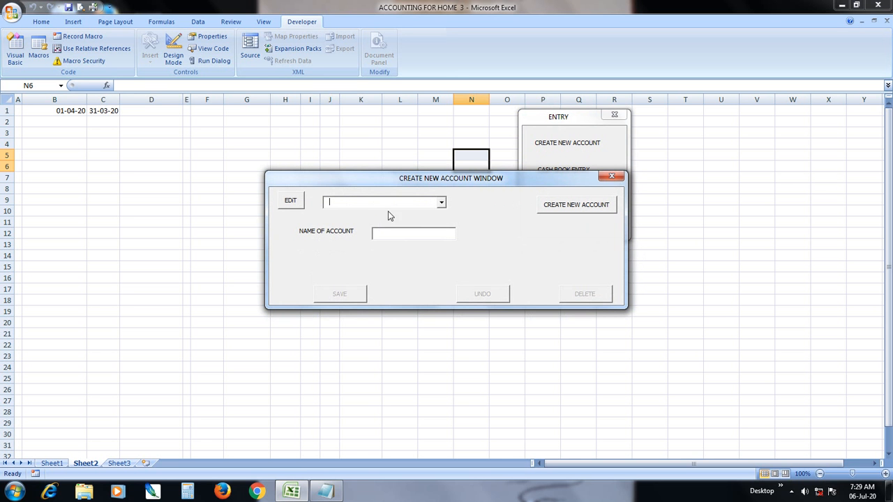
click(442, 202)
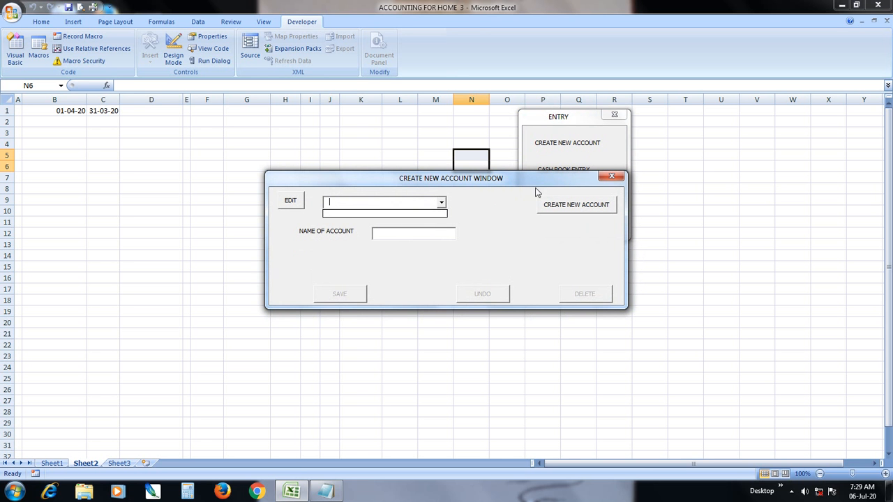
click(495, 244)
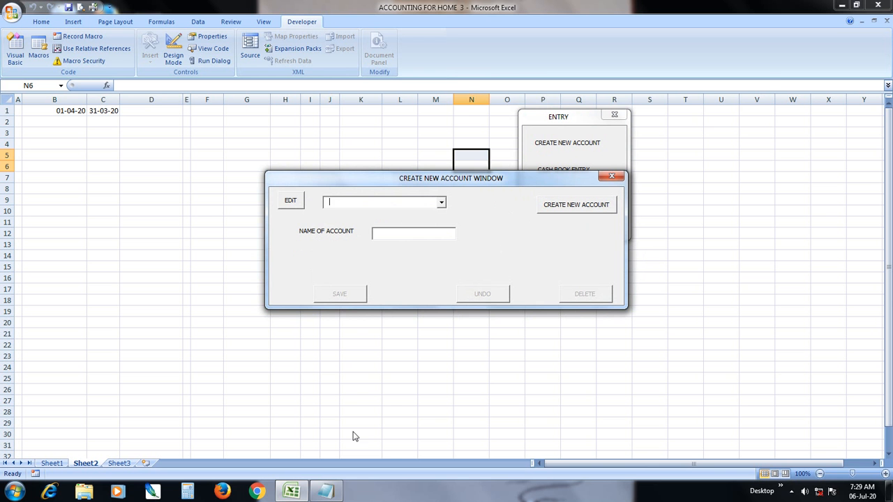
- Switch to Notepad to read the account names, and return to Excel to move the account creation window aside
click(325, 492)
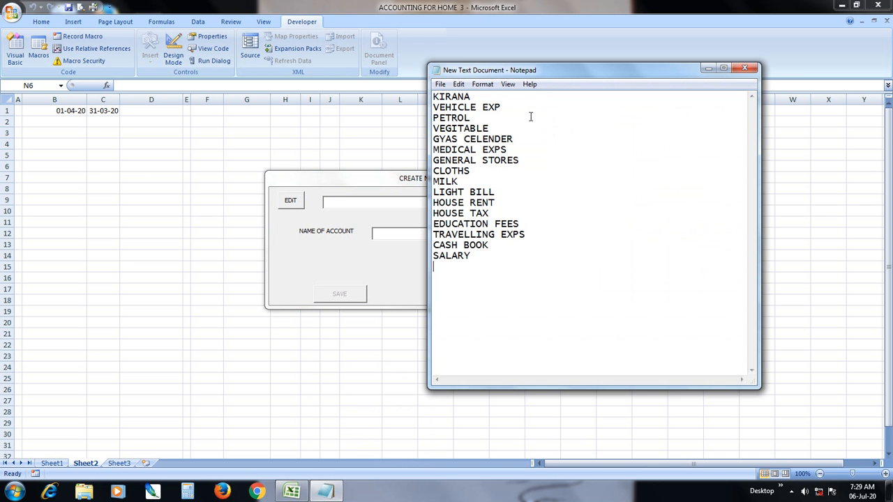
drag(554, 70, 553, 88)
drag(440, 92, 14, 63)
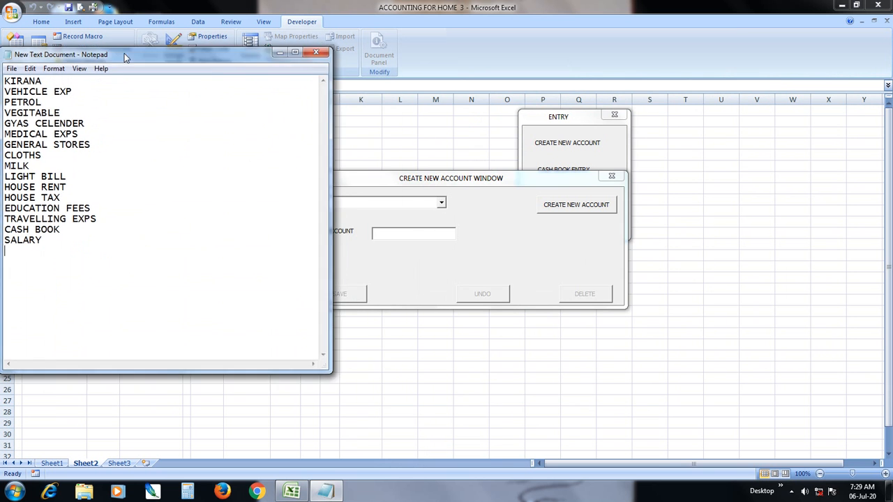
drag(394, 183, 538, 139)
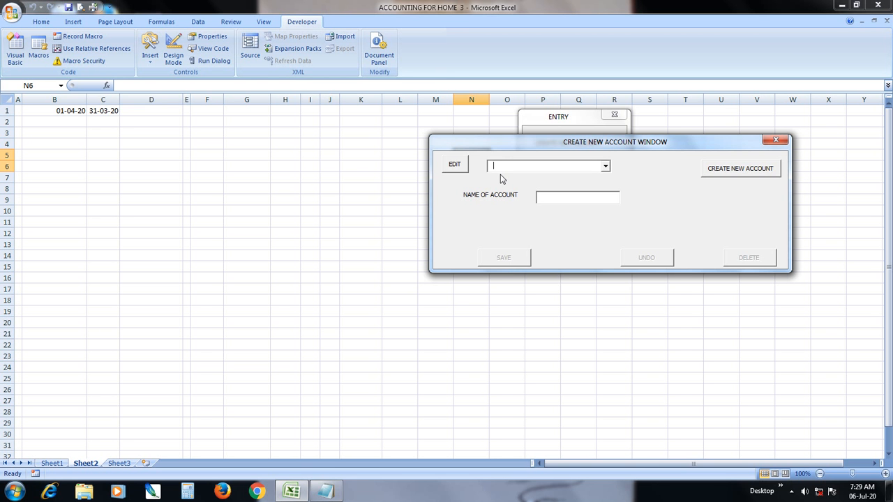
text(cash book)
key(Tab)
drag(520, 168, 483, 168)
key(BackSpace)
click(606, 167)
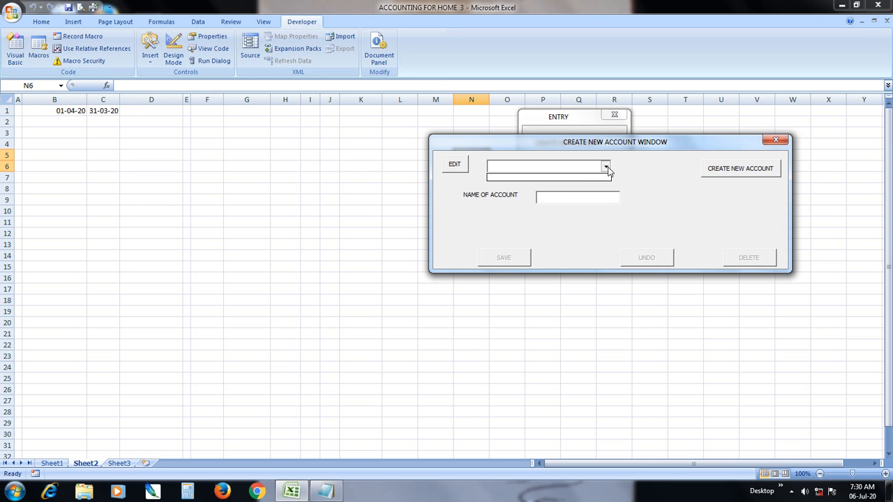
click(626, 171)
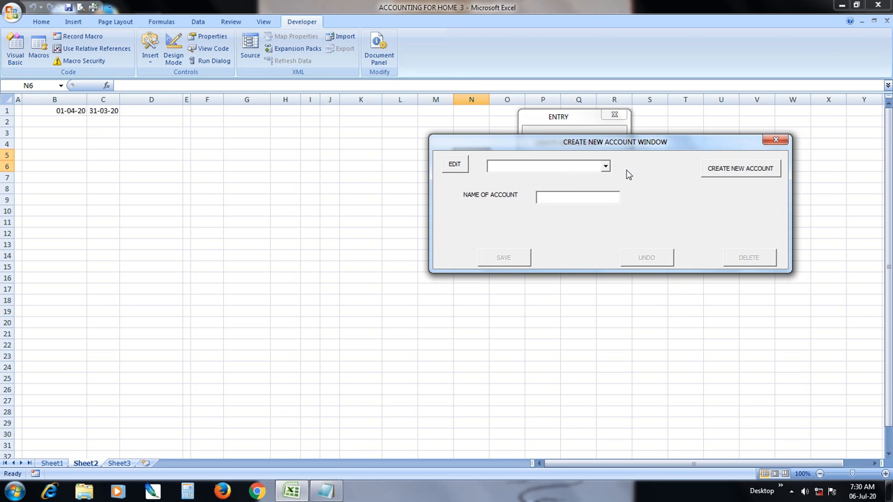
- Create a new account named CASH BOOK and save it
click(743, 175)
text(cash book)
click(504, 259)
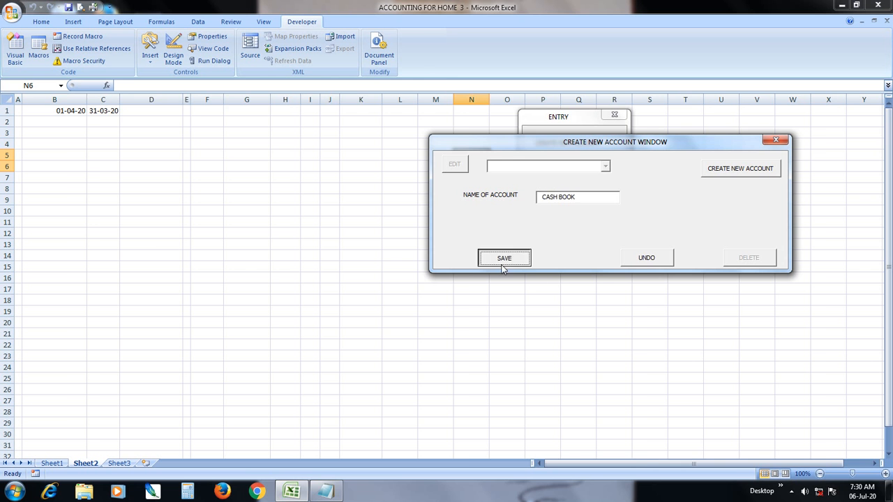
- Create a new account named SCHOOL FEES and save it
click(720, 175)
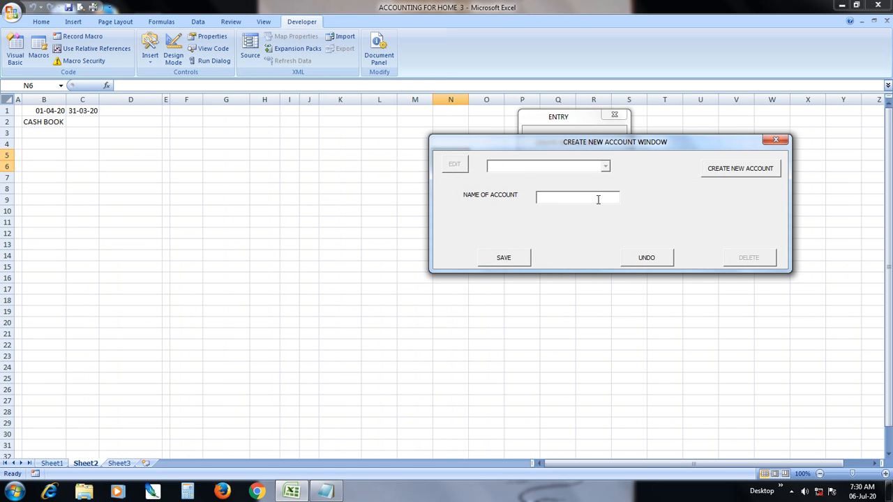
text(kirana)
click(751, 171)
text(school fees)
click(487, 257)
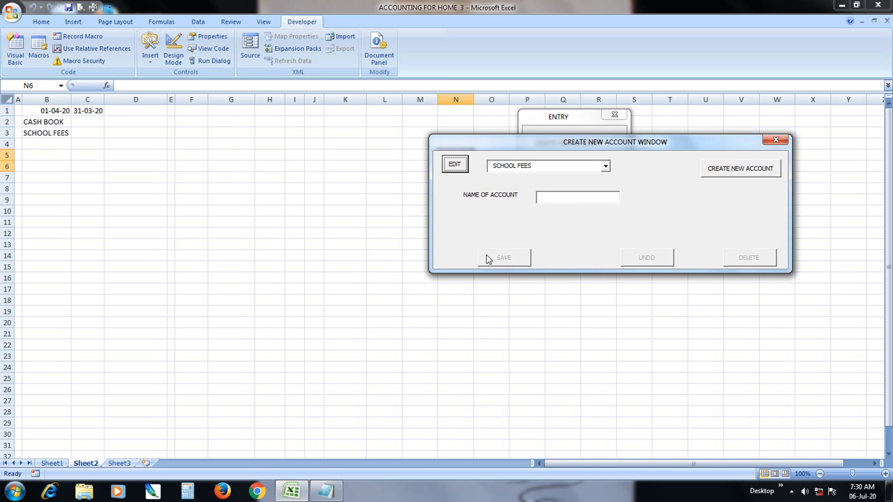
- Create a new account named LIGHT BILL and save it
click(715, 173)
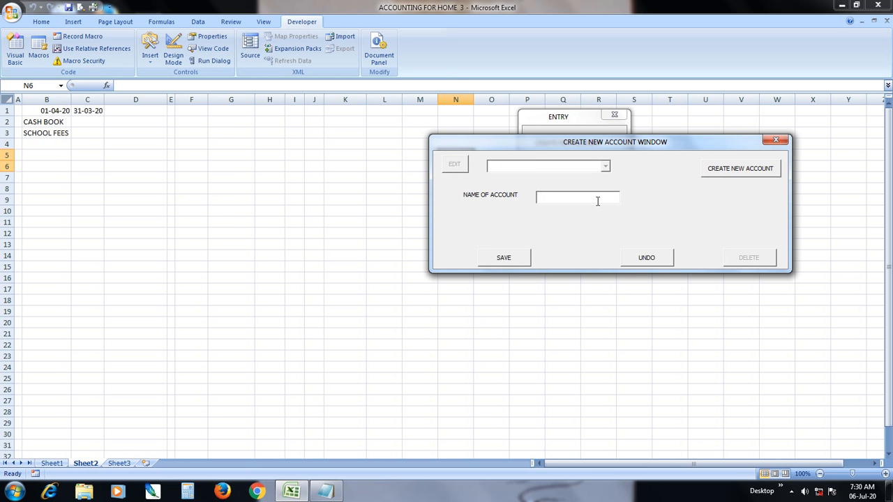
text(light bill)
click(502, 259)
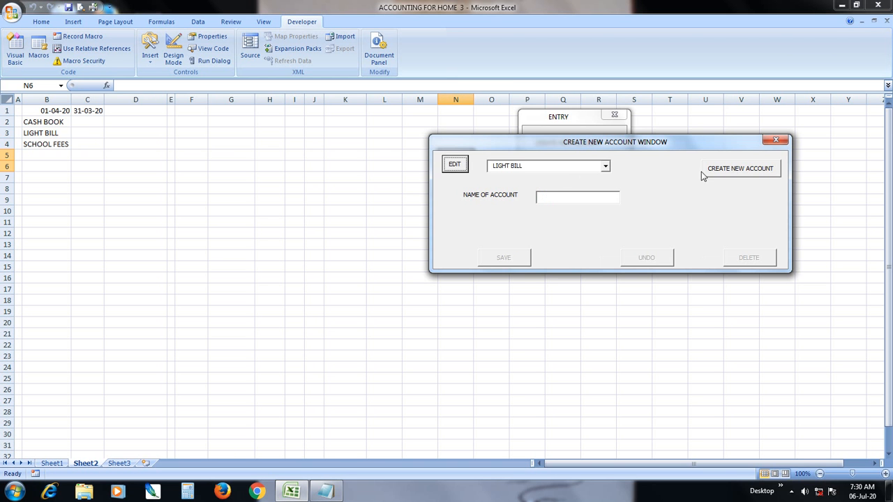
- Create a new account named GENERAL STORES and save it
click(730, 170)
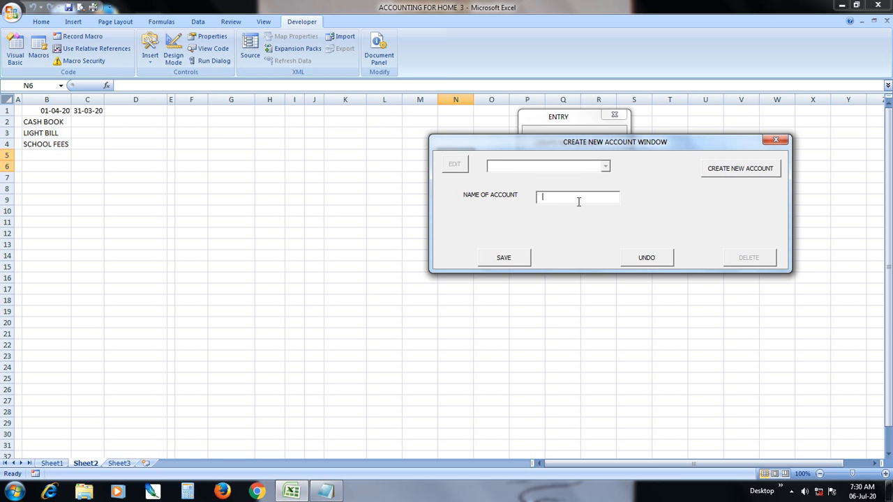
text(petrol)
click(726, 174)
text(general stores)
click(505, 259)
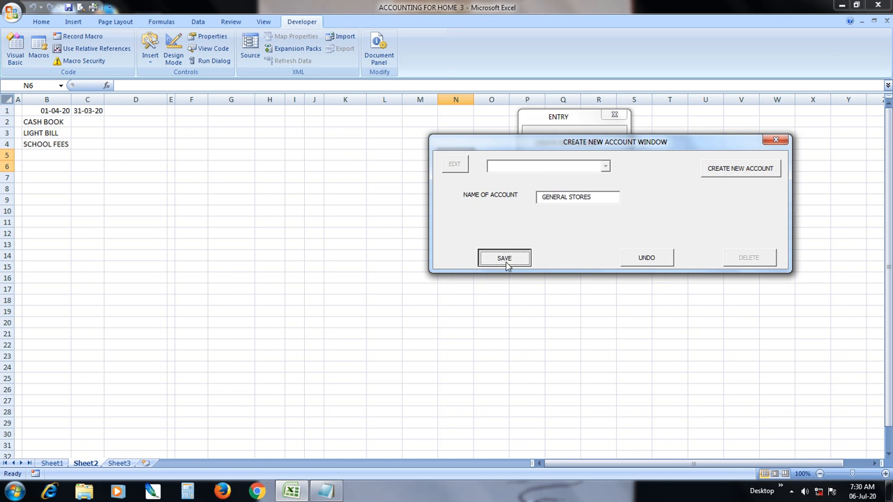
- Create and save two new accounts, VEGITABLES and FRUITS
click(706, 175)
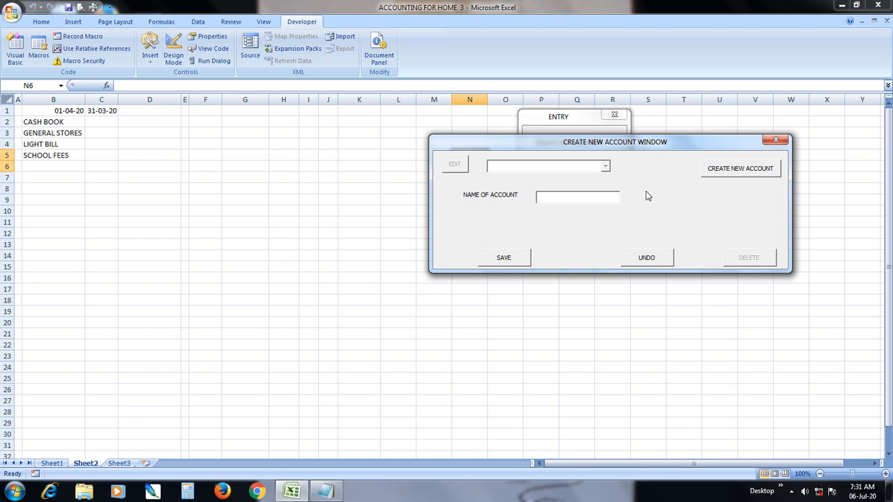
text(vegitables)
click(509, 259)
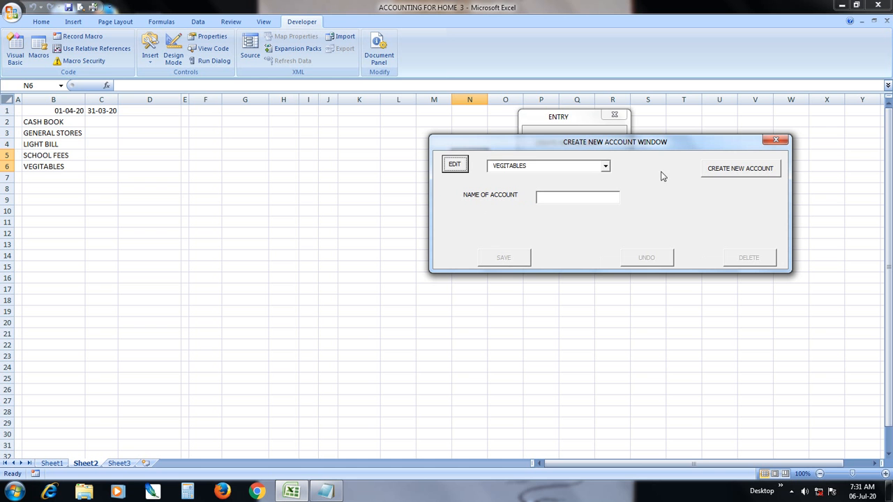
click(735, 170)
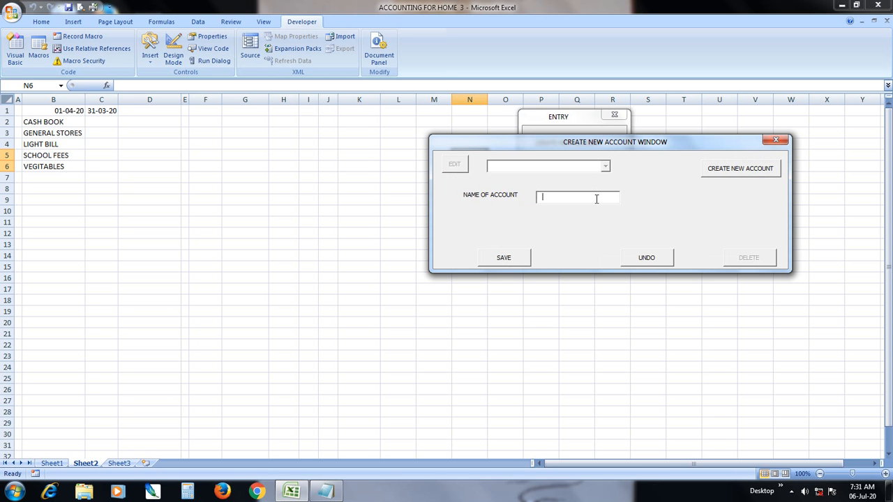
text(fruits)
click(503, 263)
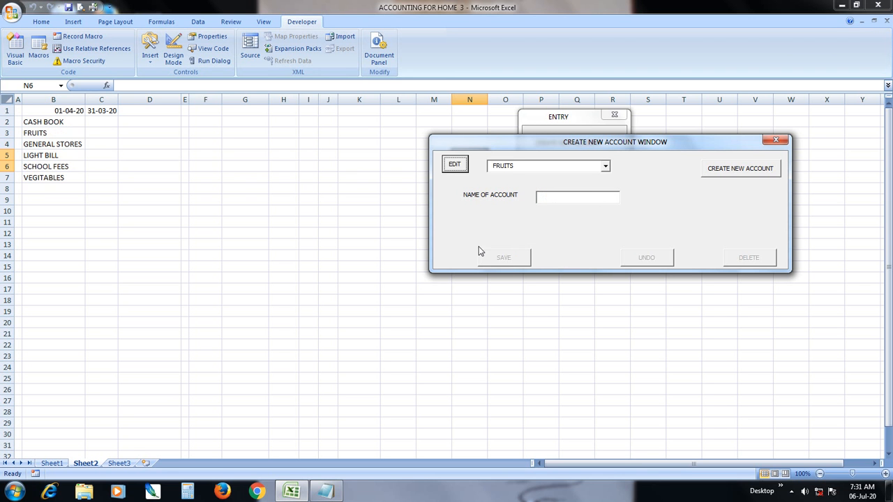
- Create and save two new accounts, TRAVELLING EXPS and MEDICAL EXPS
click(753, 173)
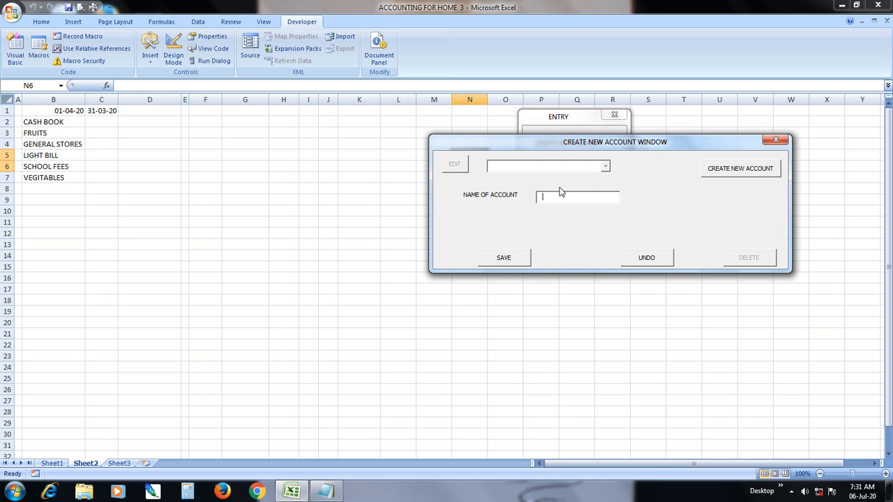
text(travelling exps)
click(504, 259)
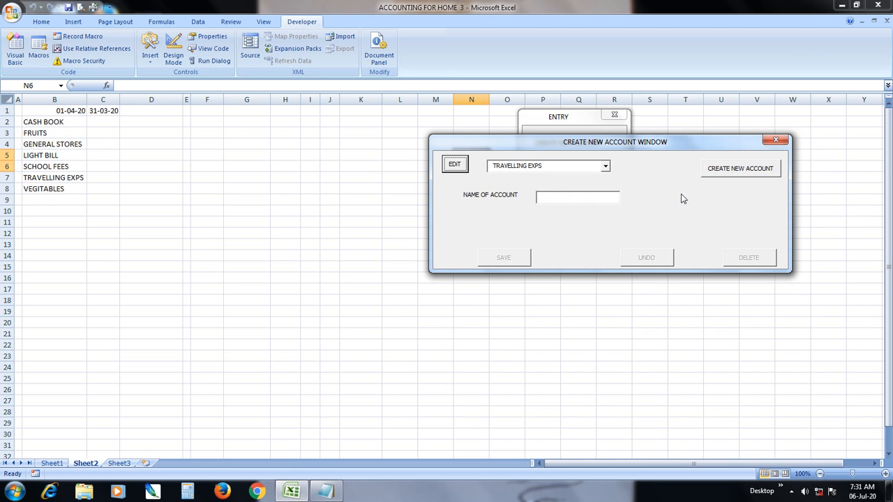
click(721, 173)
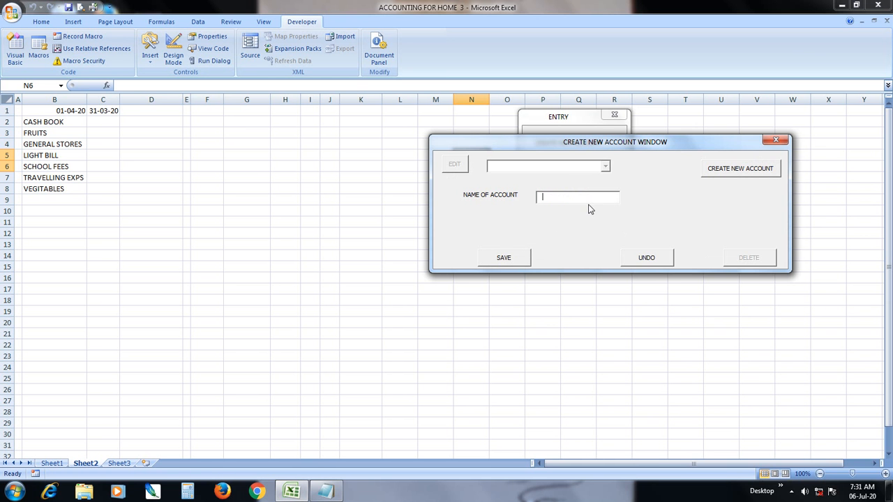
text(mec)
text(dical e)
text(xps)
click(508, 260)
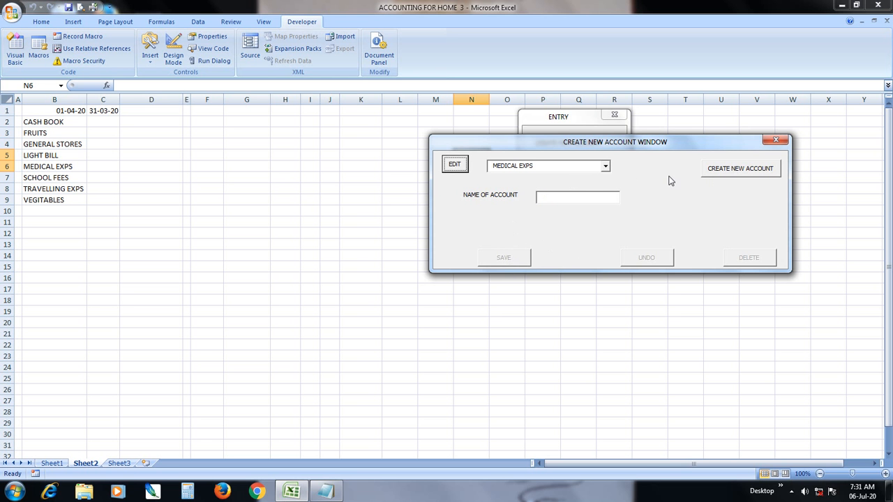
click(607, 168)
click(607, 169)
click(606, 167)
click(605, 169)
click(606, 169)
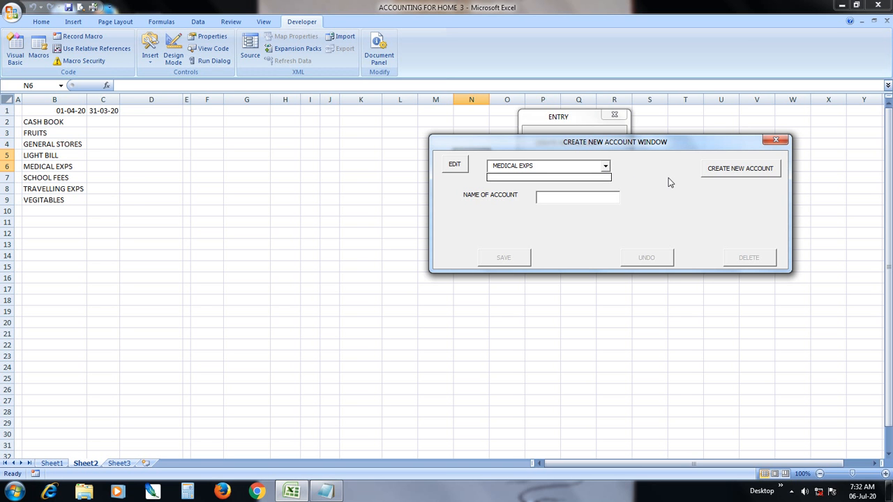
- Create a new account named PULSES and save it
click(730, 171)
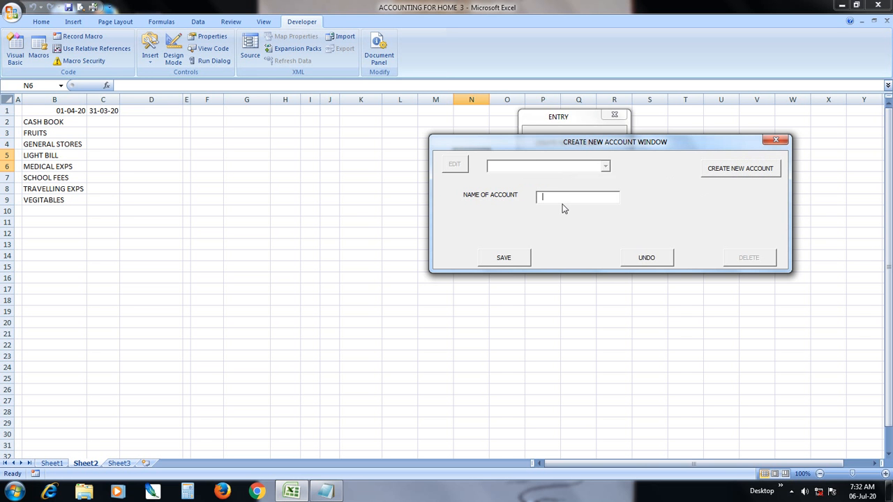
text(grains)
click(729, 171)
text(pulsee)
key(BackSpace)
text(s)
click(504, 259)
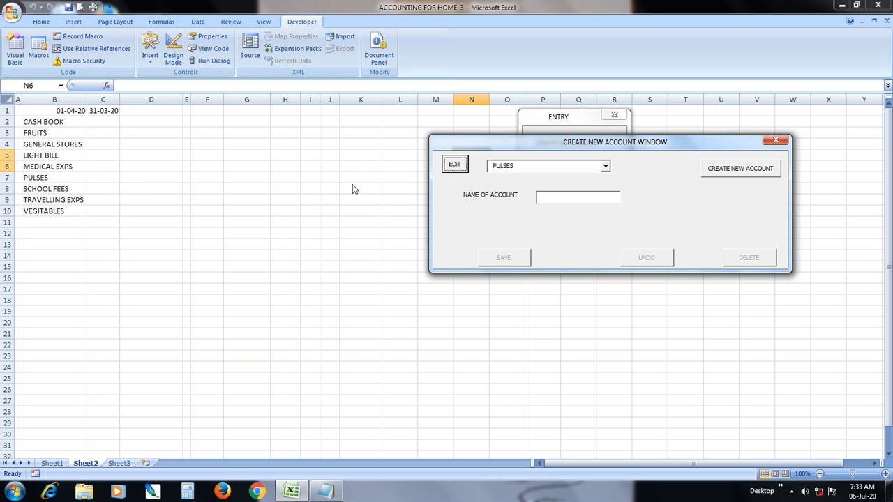
- Create and save two new accounts, HOUSE RENT and SALARY
click(732, 176)
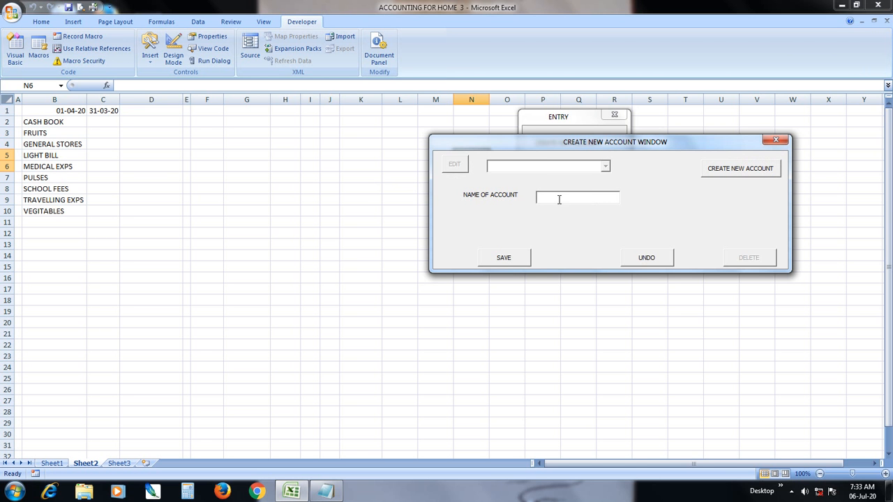
text(house rent)
click(518, 264)
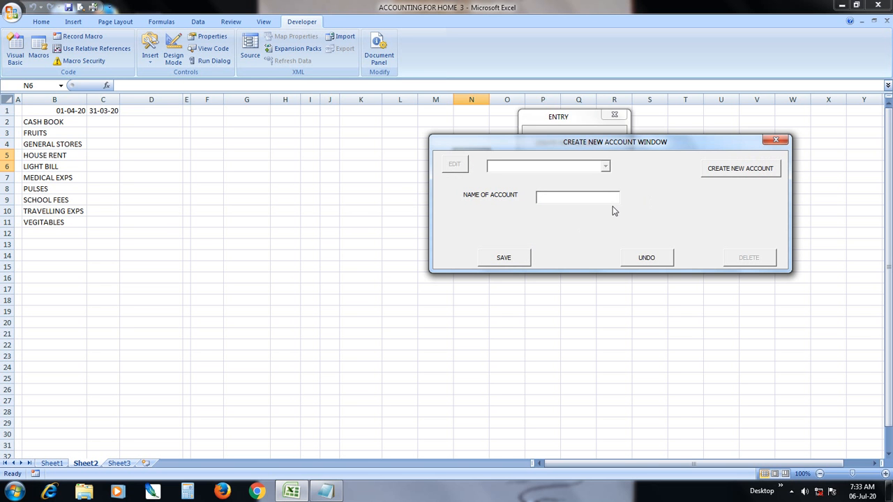
text(salary)
click(510, 258)
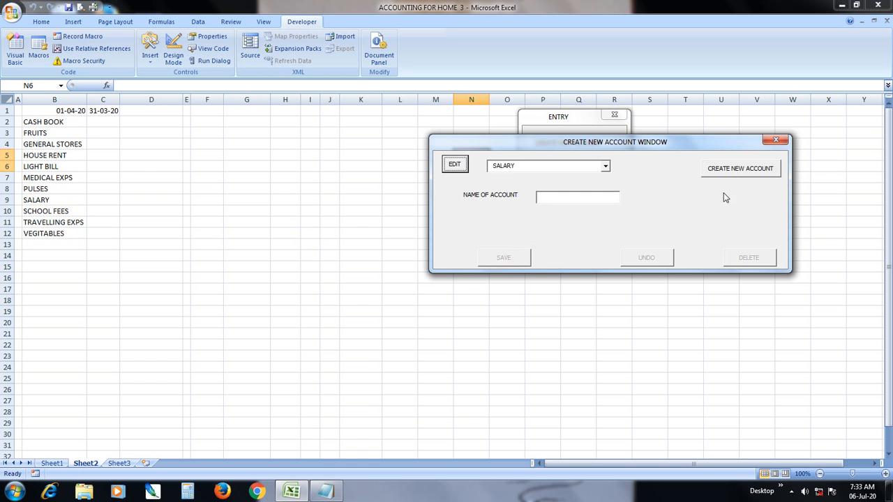
- Reopen the account creation window to review the full account list, and close both the account and entry windows
click(776, 140)
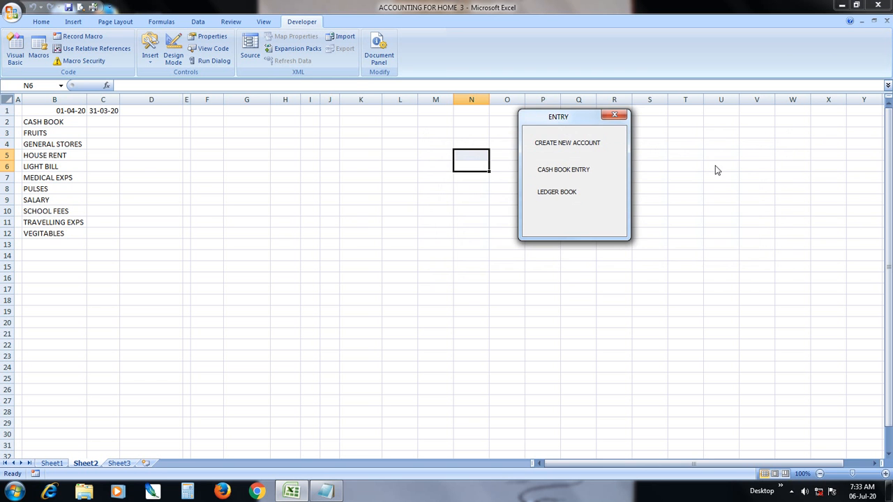
click(588, 148)
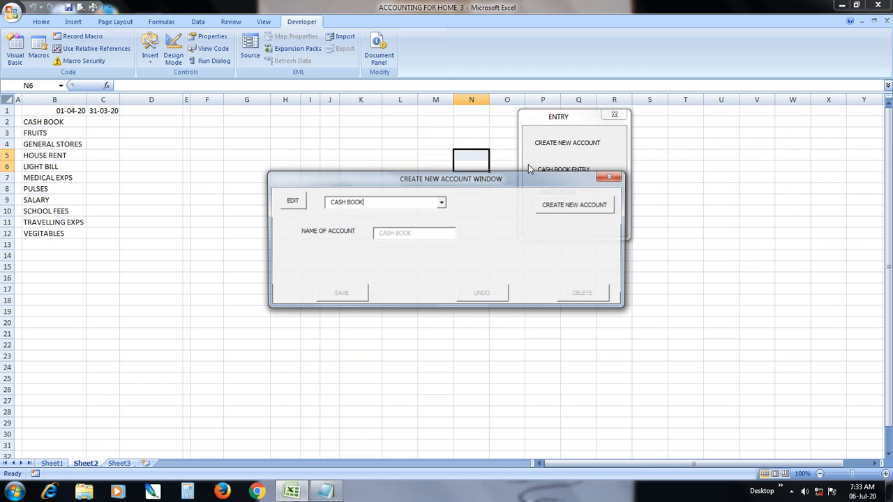
click(441, 204)
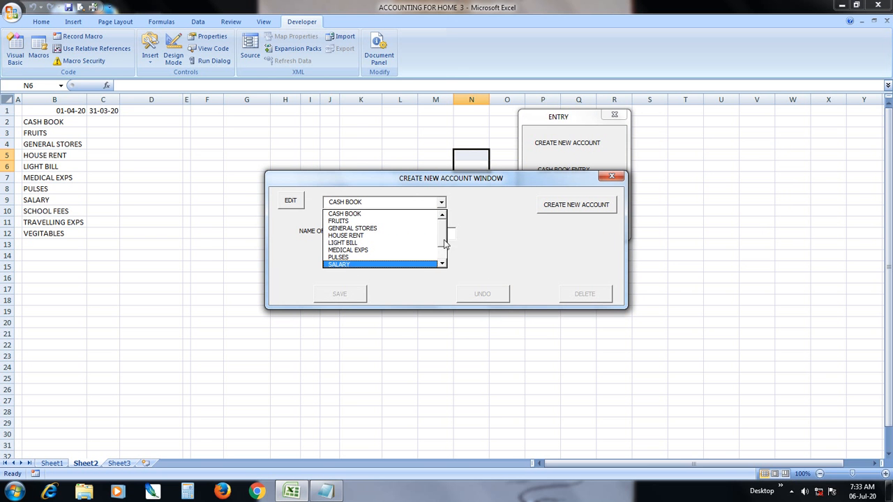
drag(443, 239, 447, 265)
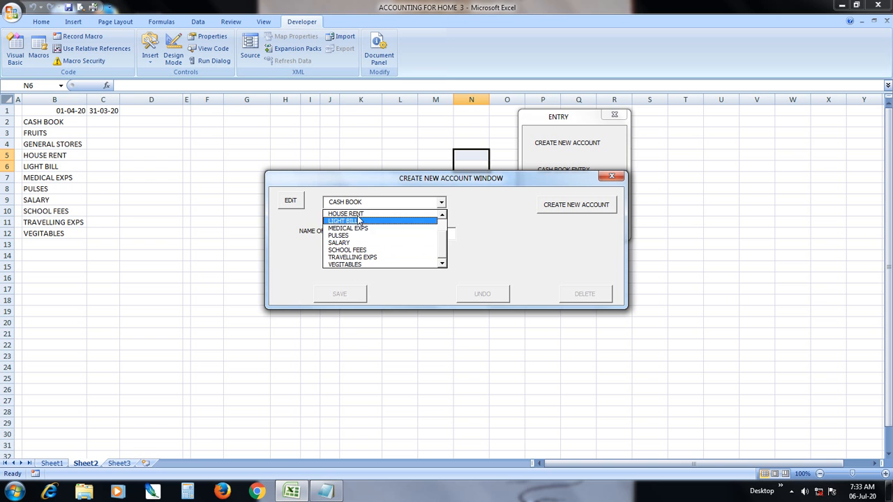
click(609, 176)
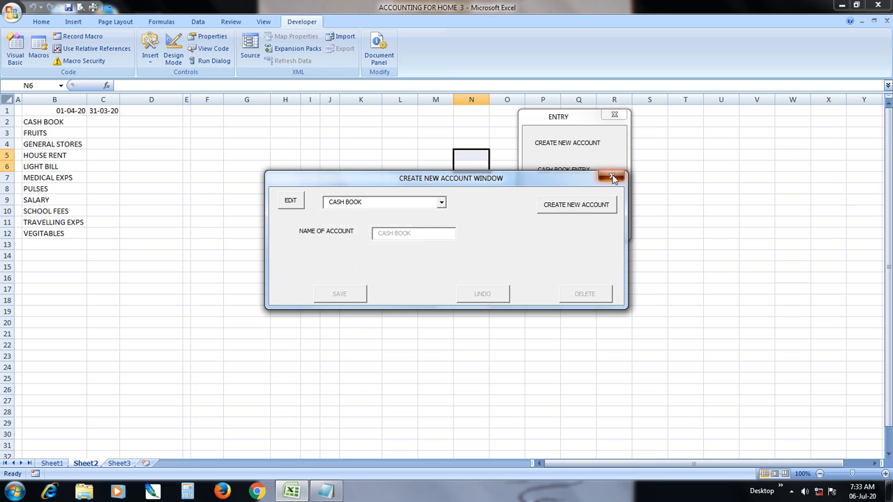
click(609, 177)
click(615, 117)
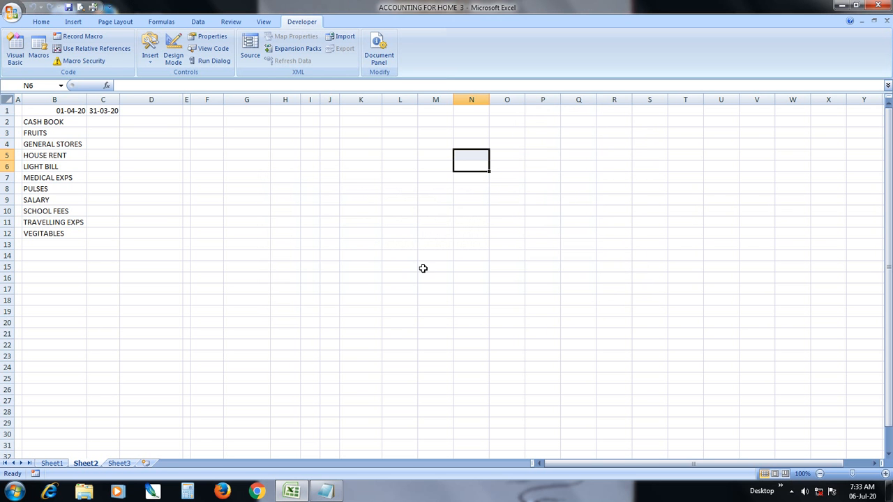
- Open the cash book entry window on Sheet1 and move it clear of the HOUSEHOLD ACCOUNTING table
click(52, 463)
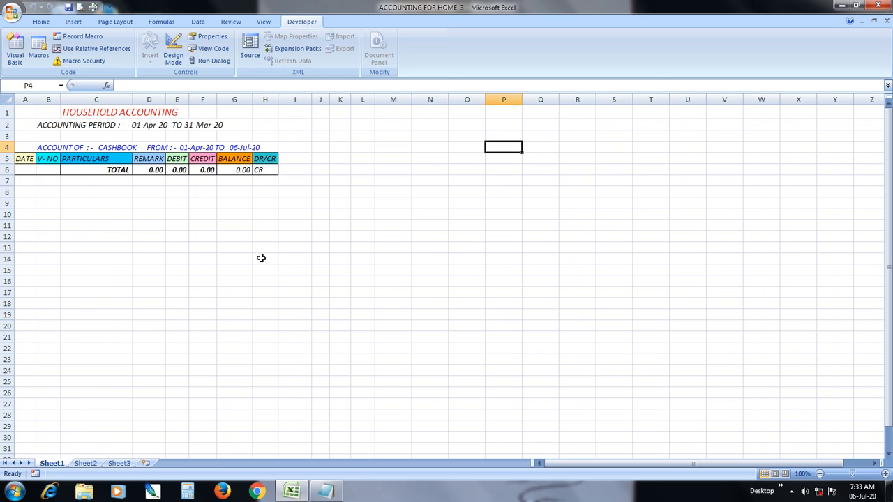
click(433, 198)
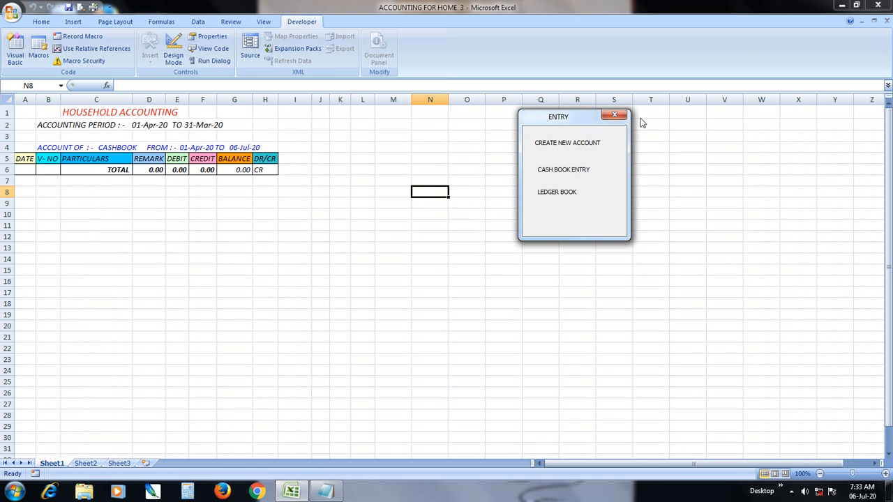
click(565, 173)
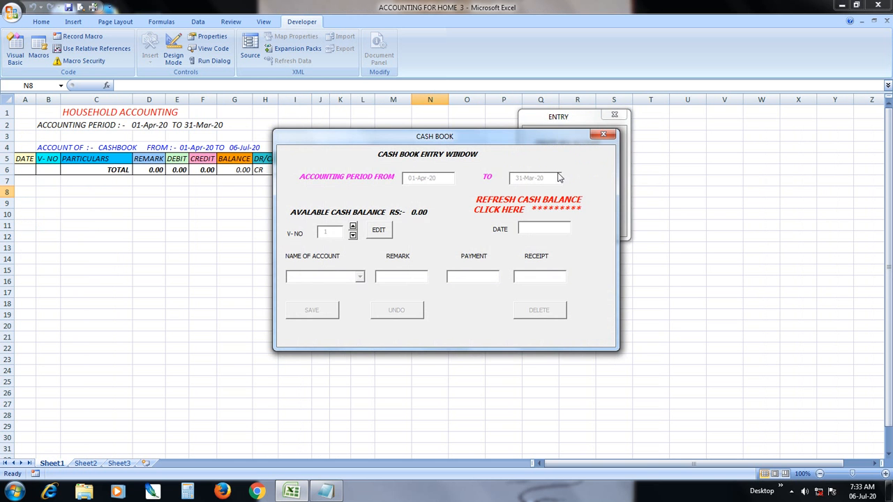
drag(474, 139, 674, 65)
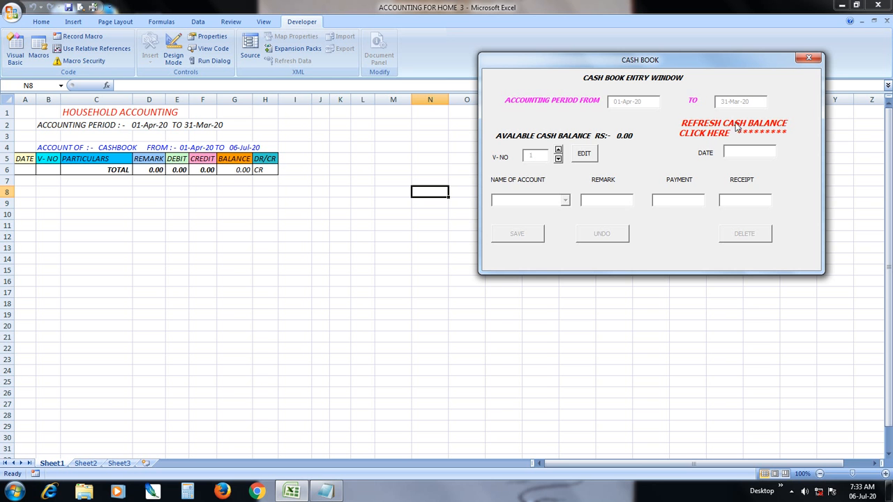
- Save a cash book entry for SALARY with the remark Cash and a receipt of 11000, and refresh the cash balance
click(585, 154)
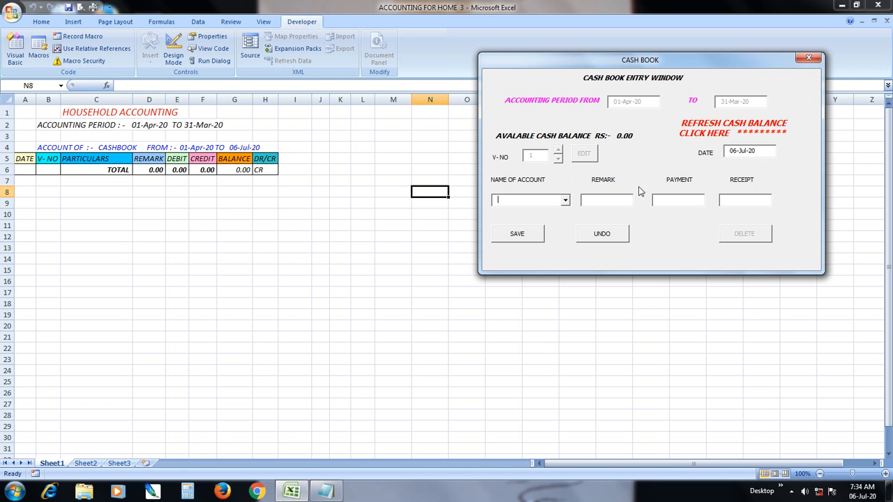
text(SALARY)
click(605, 202)
text(Cash)
click(516, 235)
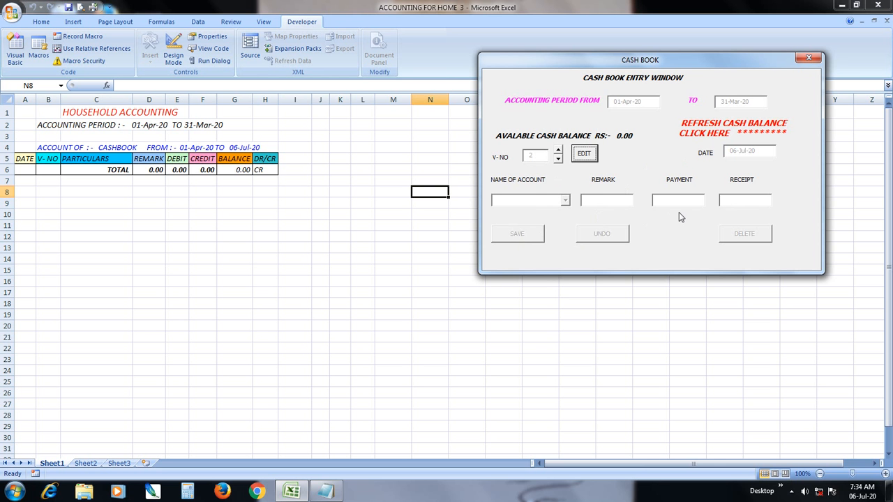
click(713, 134)
- Save a cash book entry for FRUITS with the remark To Cash and a payment of 151
click(589, 160)
click(565, 201)
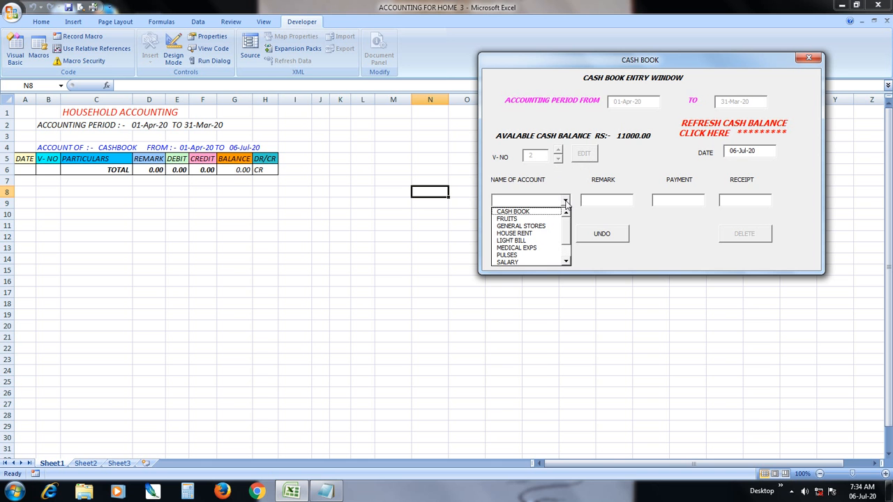
key(Down)
key(Down)
key(Return)
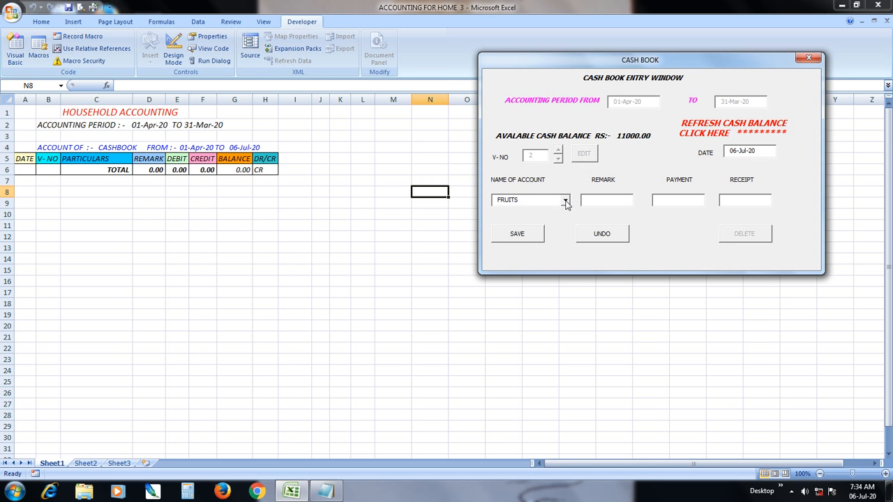
text(To Cash)
text(151)
click(516, 234)
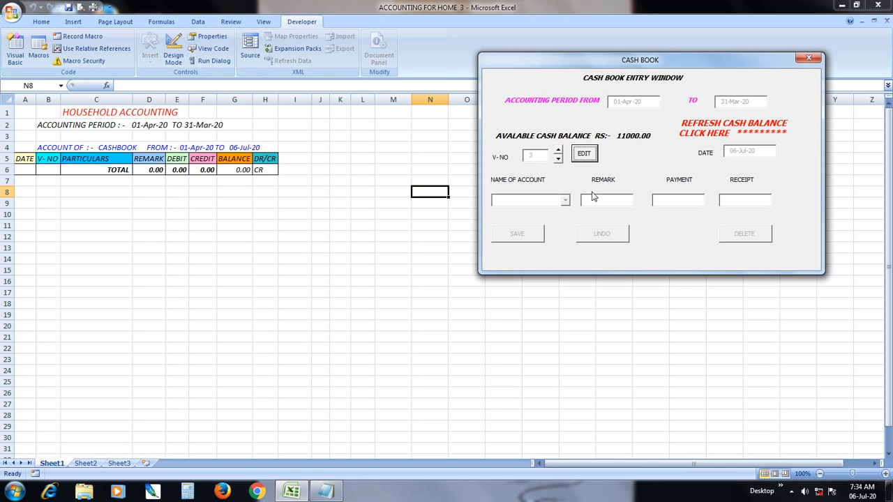
- Start a new cash book entry, look through the account list, and choose PULSES as the account
click(584, 155)
click(566, 201)
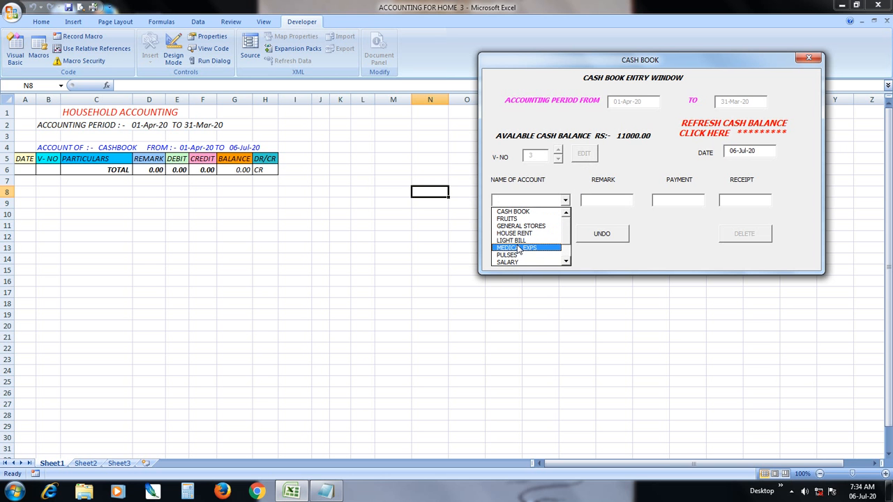
drag(565, 234, 566, 250)
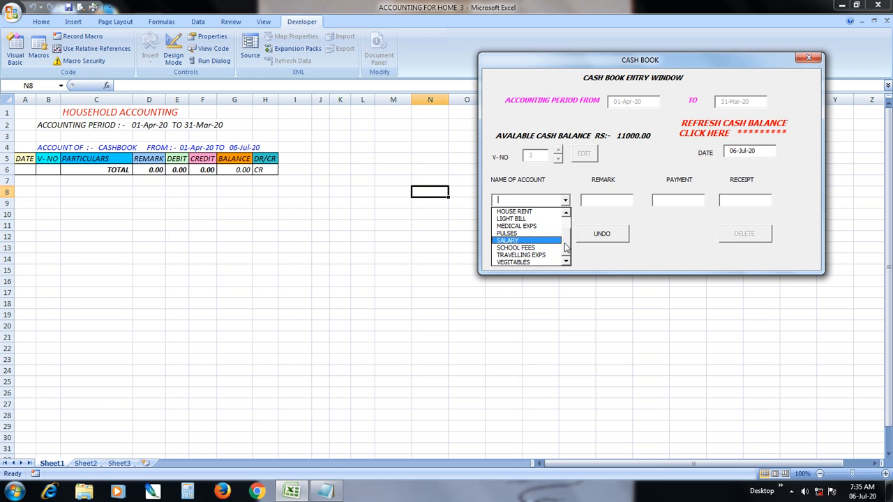
drag(565, 247, 570, 223)
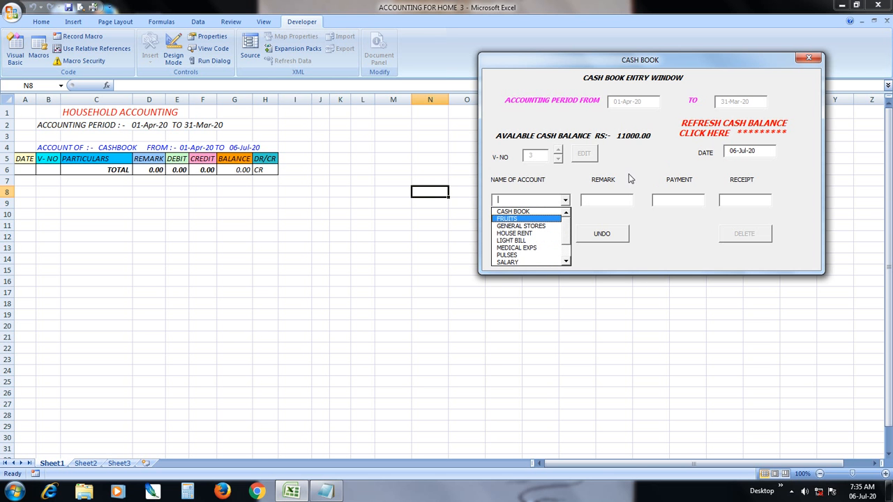
click(534, 259)
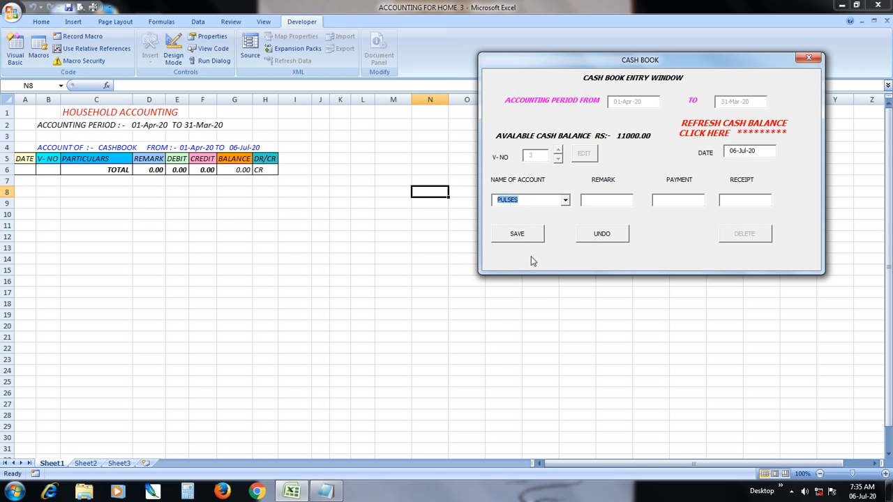
- Save the PULSES entry with the remark 5 Kgs and a payment of 400, and refresh the cash balance
click(602, 203)
text(To)
text( Cas)
key(BackSpace)
text(ash)
drag(633, 205, 588, 207)
text(5 Kgs)
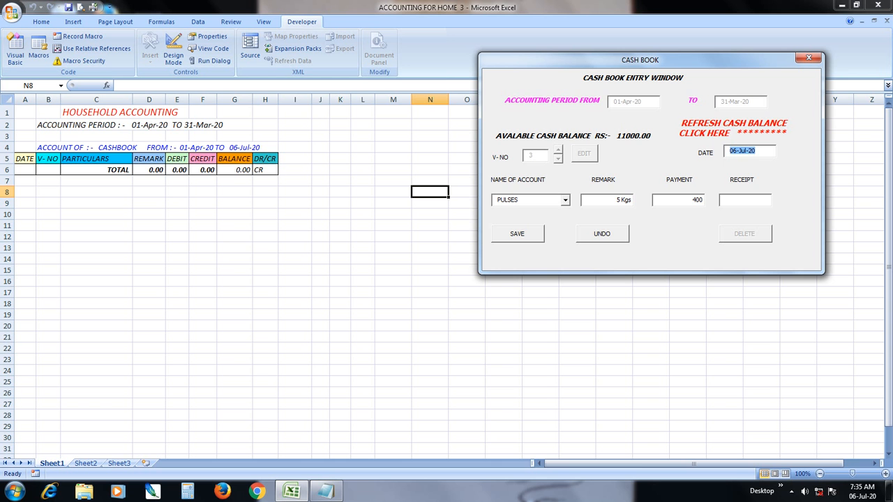
click(517, 238)
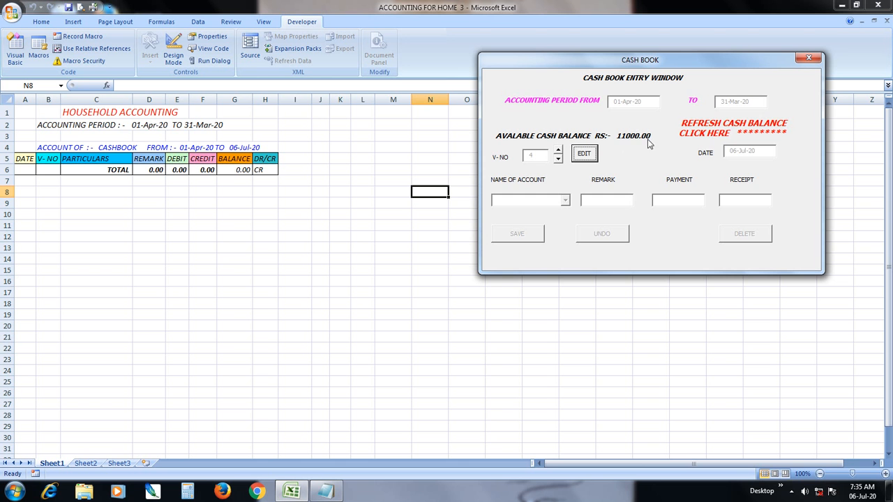
click(743, 132)
- Leave the cash book entry window and create a new account named KIRANA
click(809, 60)
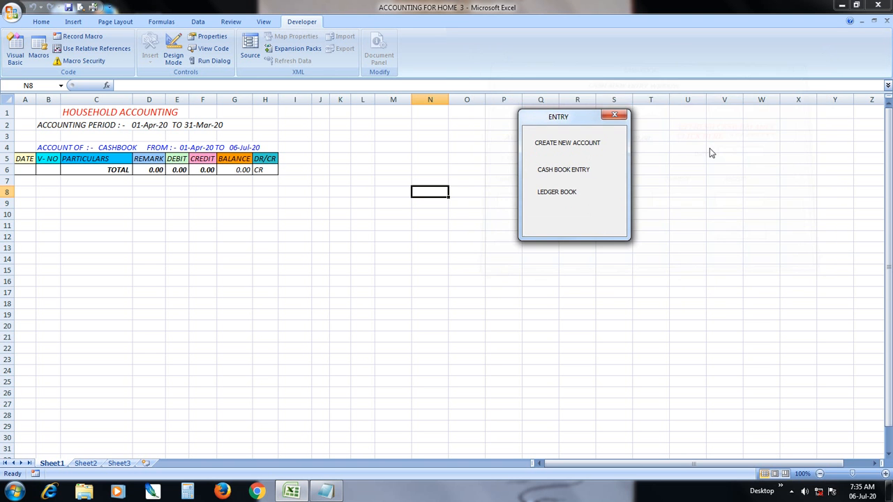
click(580, 148)
click(572, 206)
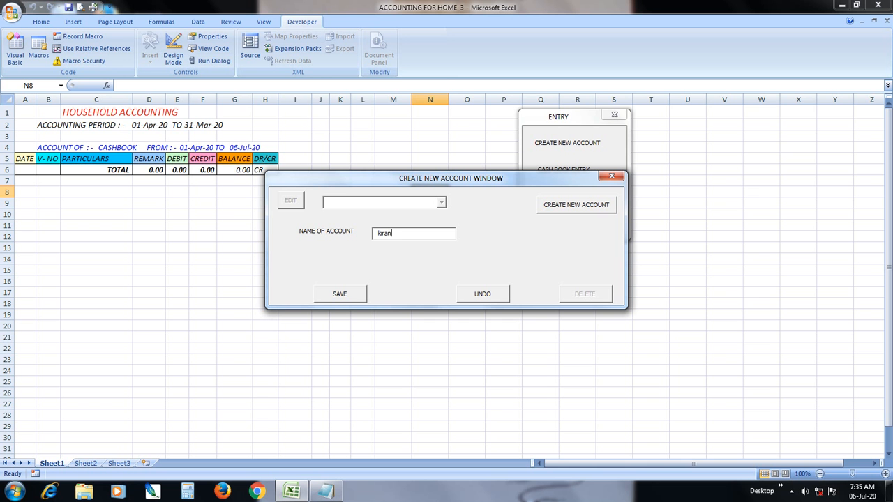
click(326, 295)
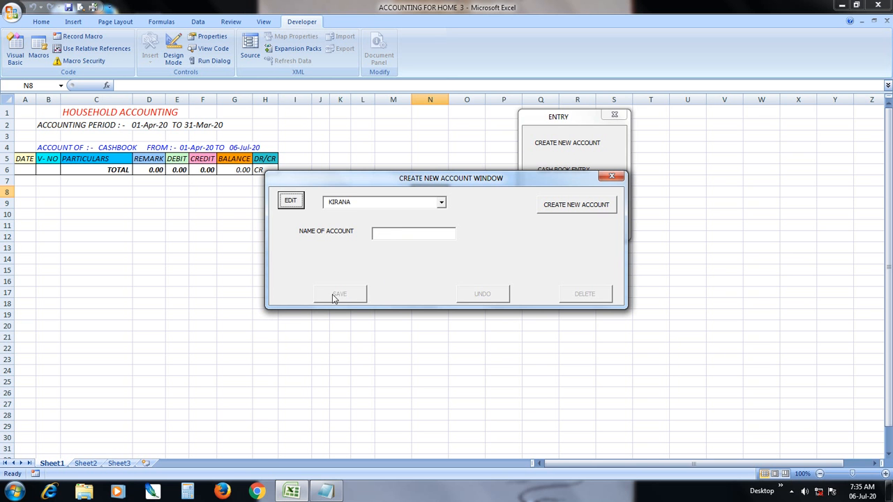
click(611, 177)
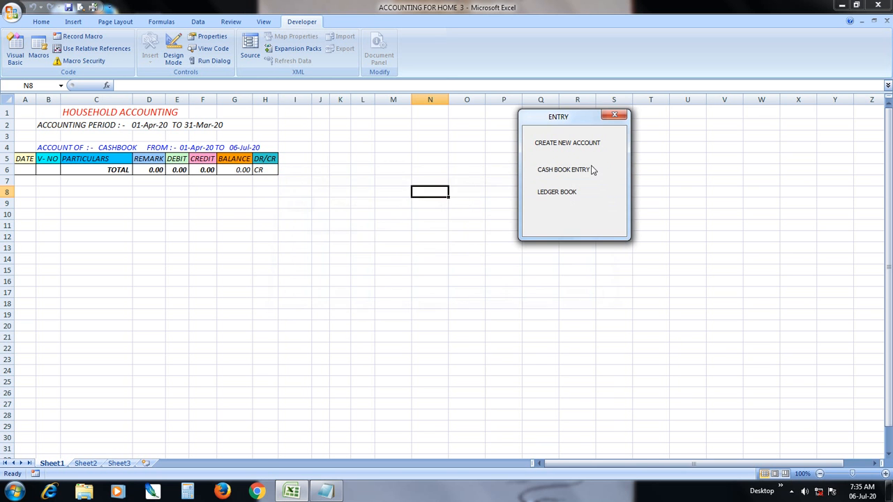
click(579, 145)
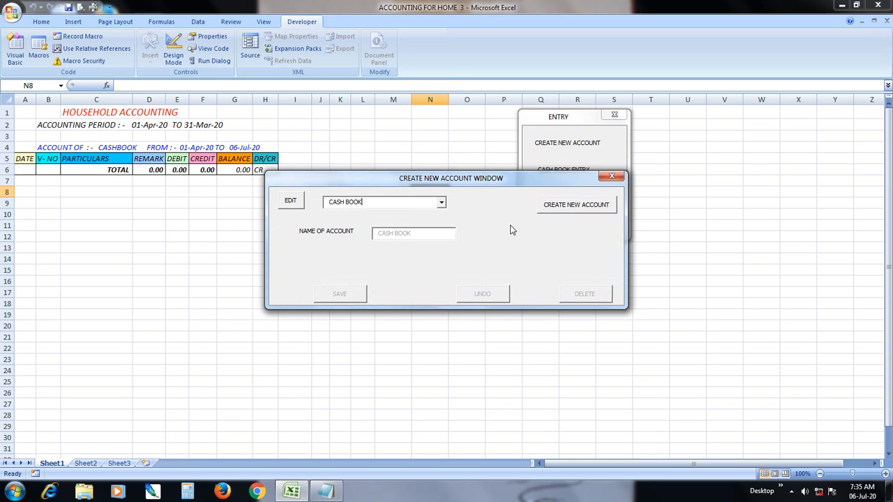
click(611, 177)
- Fill in a new cash book entry for KIRANA with the remark To Cash and a payment of 2550
click(565, 172)
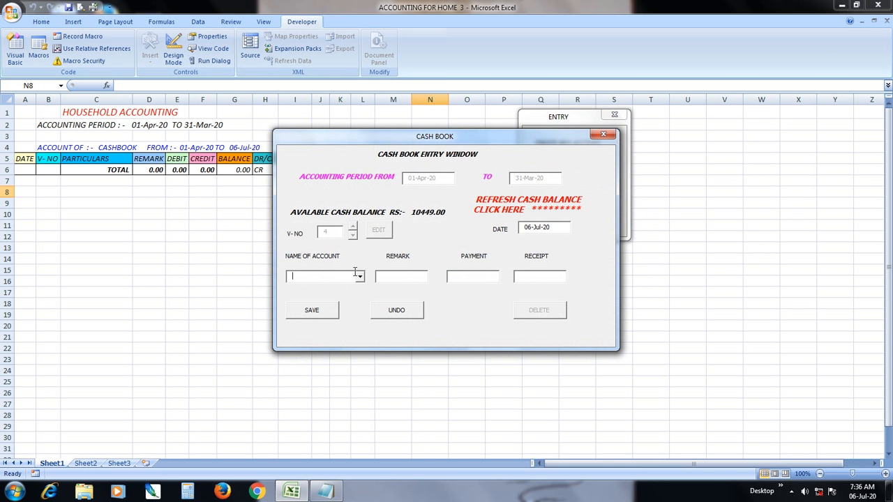
text(KIRANA)
key(Tab)
text(To Cash)
key(Tab)
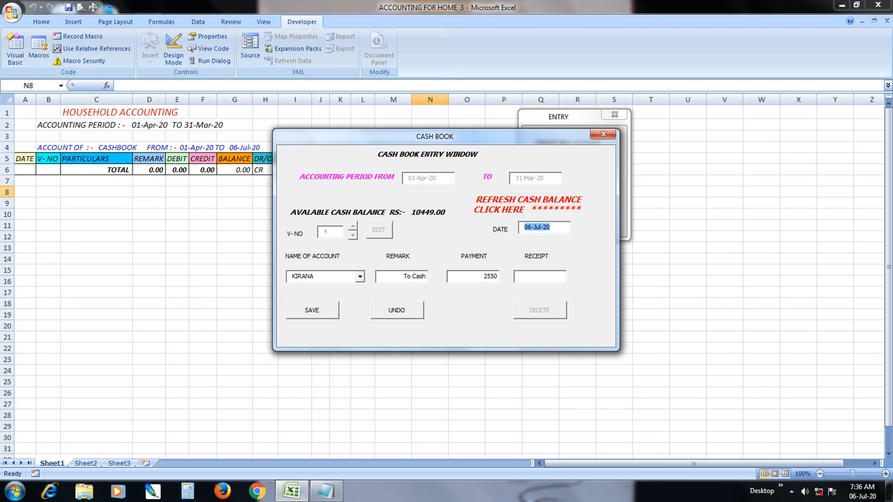
- Try to enter a receipt of 12 alongside the payment in the KIRANA entry, and clear it again
click(524, 279)
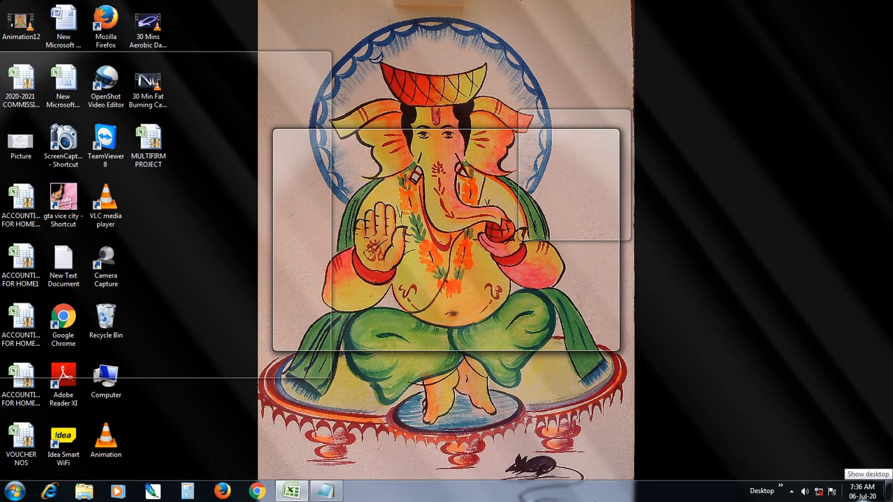
text(12)
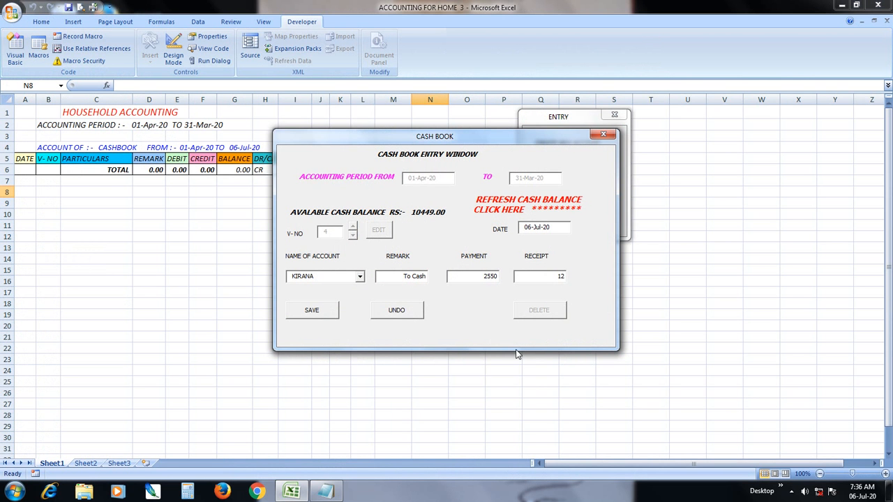
text(125)
key(Tab)
key(Tab)
key(Tab)
key(Tab)
key(Tab)
key(Tab)
key(Tab)
key(Tab)
key(Tab)
key(Tab)
key(Tab)
key(Tab)
key(Tab)
key(Tab)
key(Tab)
key(Tab)
key(Tab)
key(Tab)
key(Tab)
key(Tab)
key(Tab)
key(Tab)
key(Tab)
key(Tab)
key(Tab)
key(Tab)
key(Tab)
key(Tab)
key(Tab)
key(Tab)
key(Tab)
key(Tab)
key(Tab)
key(Tab)
key(BackSpace)
- Save the KIRANA entry, refresh the cash balance, and move the cash book window clear of the ledger table
click(311, 314)
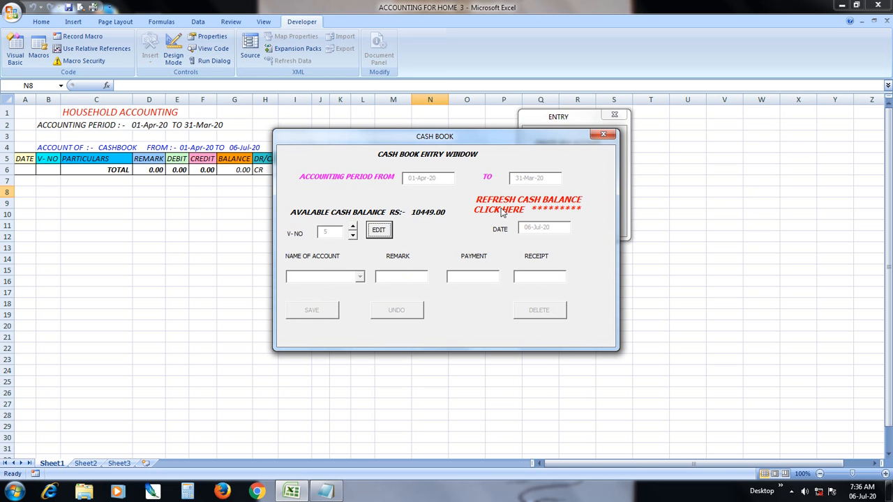
click(525, 208)
drag(469, 143, 482, 97)
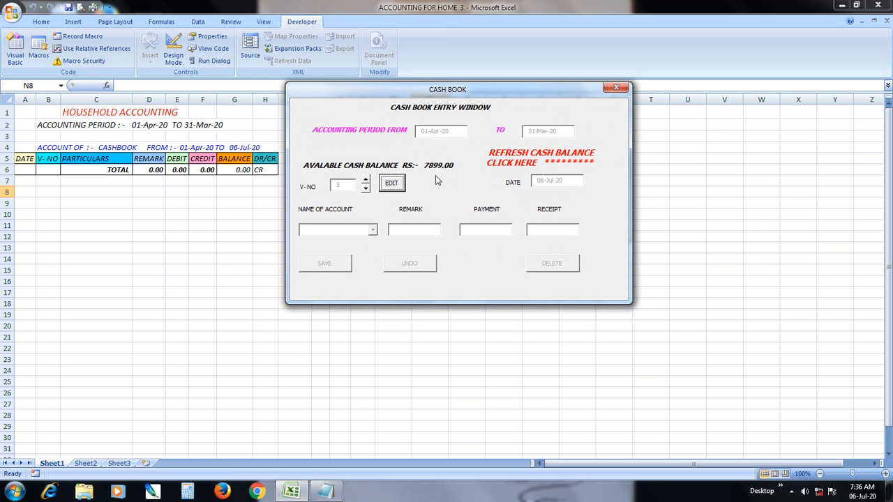
- Open the ledger book window, show the ledger of the CASH BOOK account, and close the window
click(616, 87)
click(563, 196)
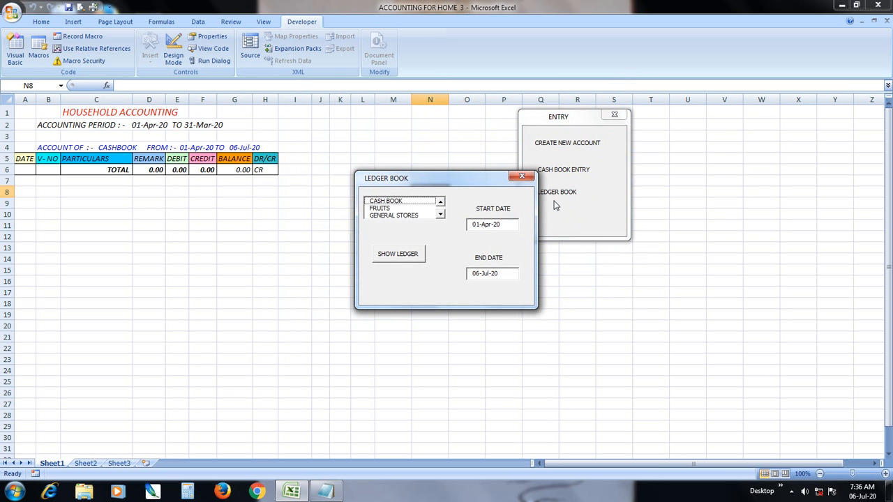
click(400, 202)
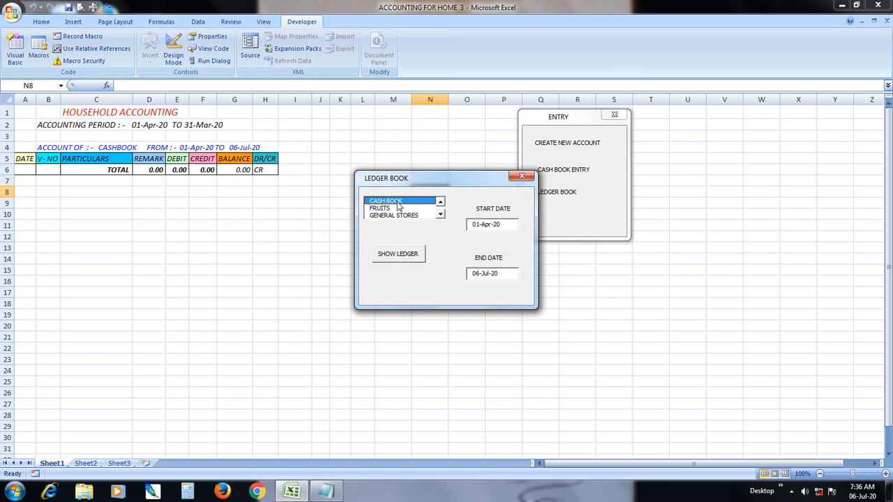
click(397, 256)
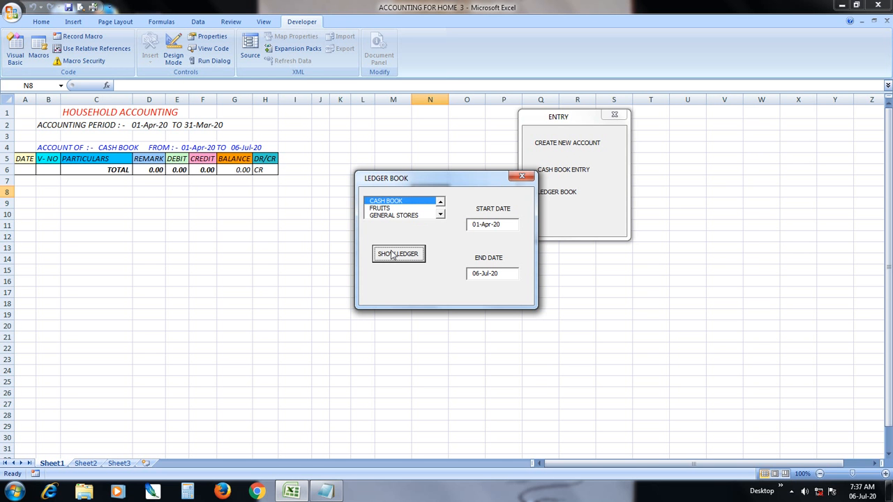
click(523, 179)
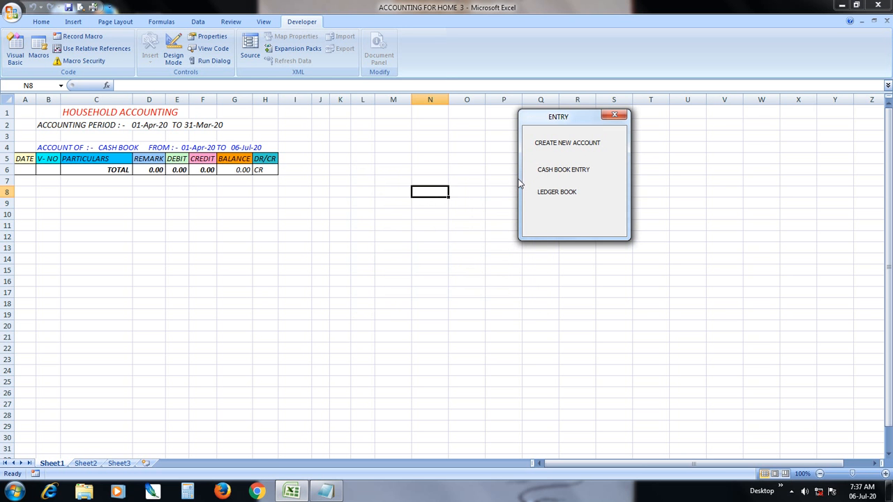
- Rename the CASH BOOK account to CASHBOOK and close the account creation window
click(583, 144)
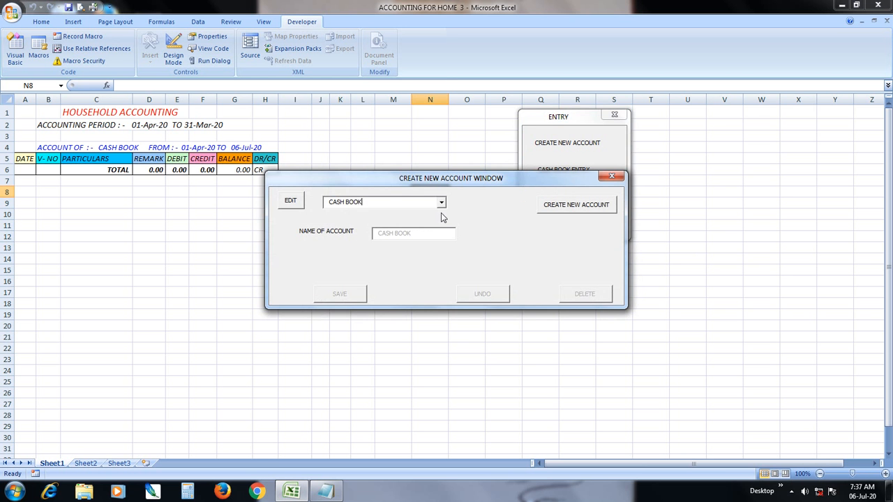
click(291, 202)
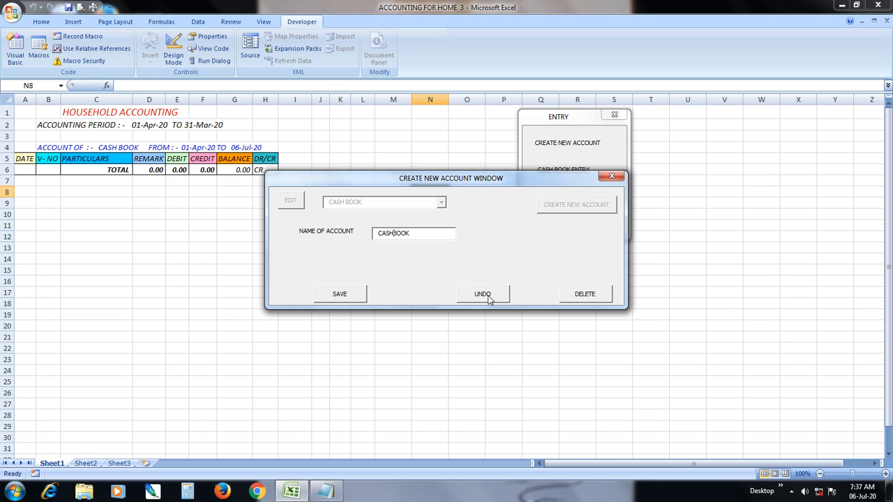
click(339, 294)
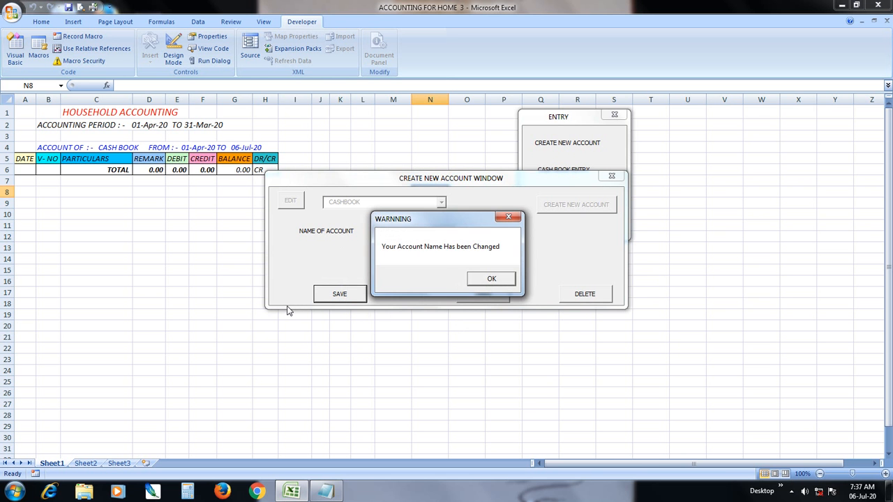
click(488, 279)
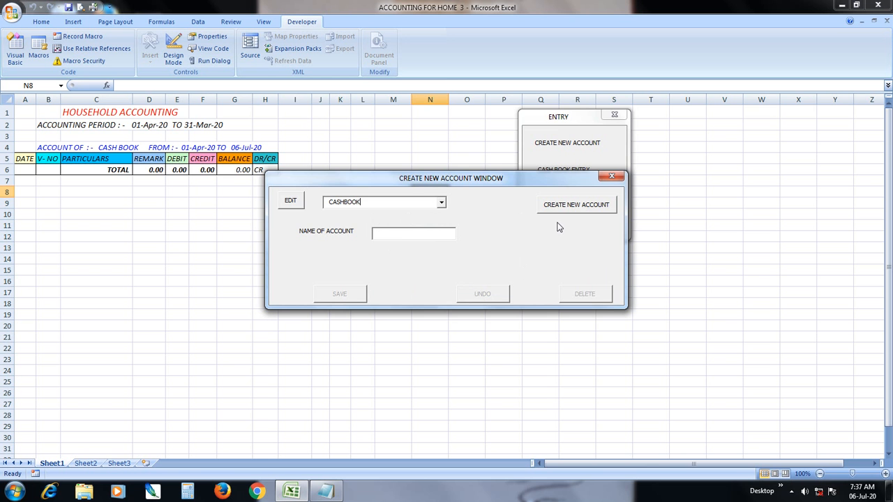
click(612, 177)
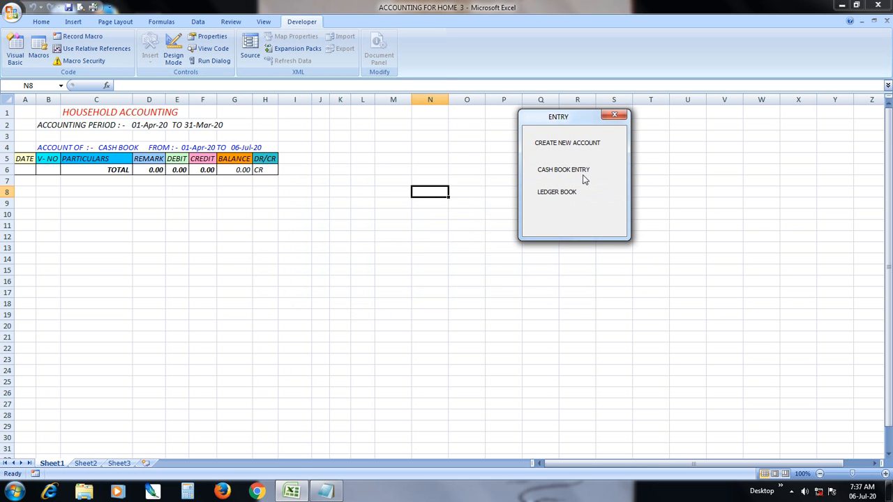
- Show the CASHBOOK ledger from 01-Apr-20 to 06-Jul-20 and move the ledger window clear of the table
click(566, 193)
click(389, 201)
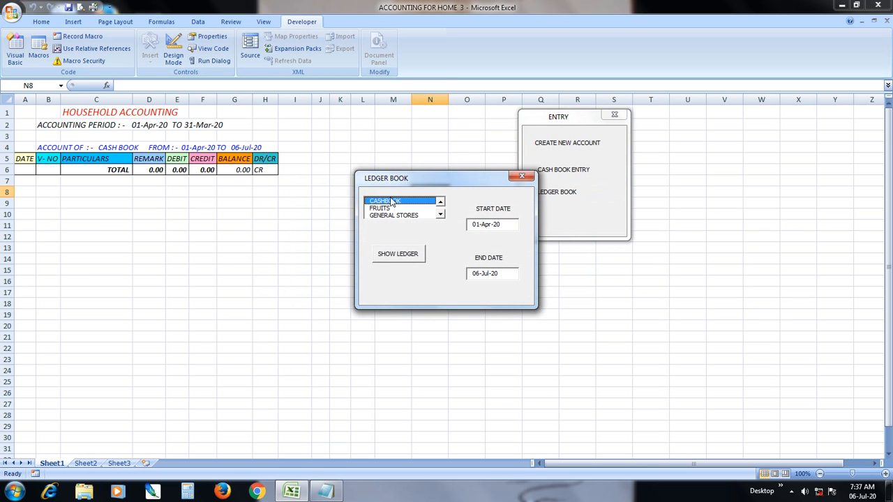
click(395, 255)
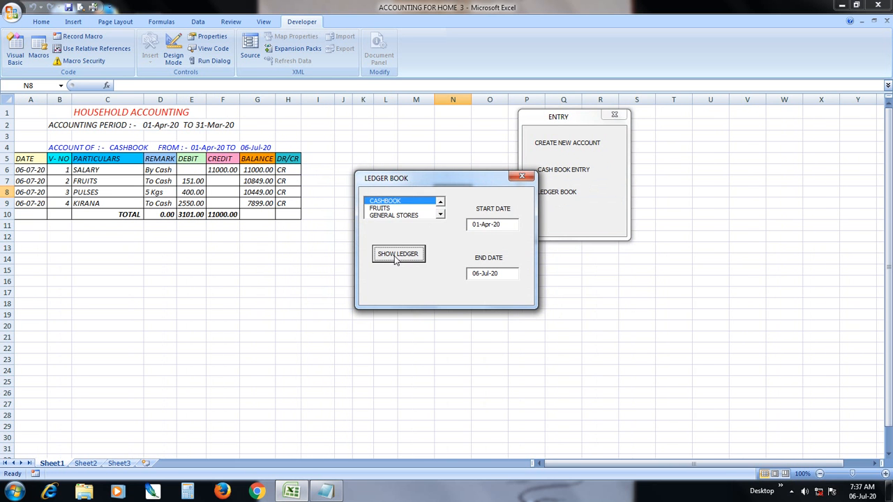
drag(444, 177, 558, 118)
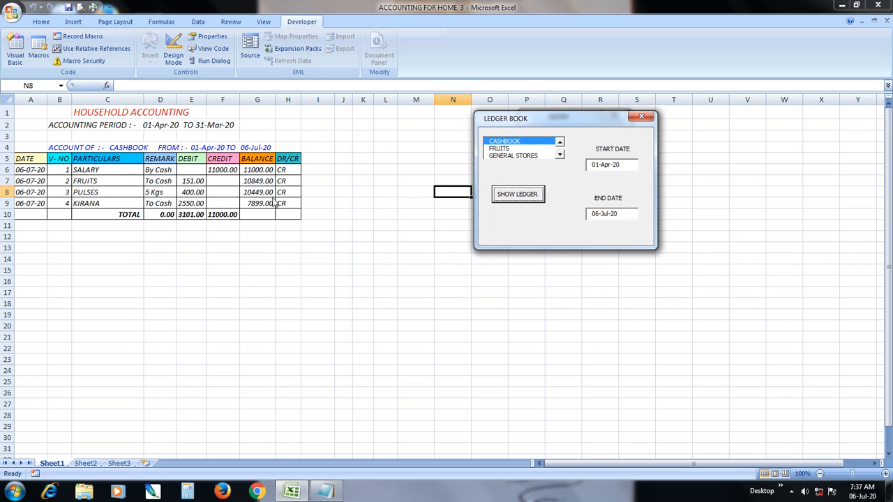
- Show the ledgers of the FRUITS, GENERAL STORES and HOUSE RENT accounts one after another
click(499, 149)
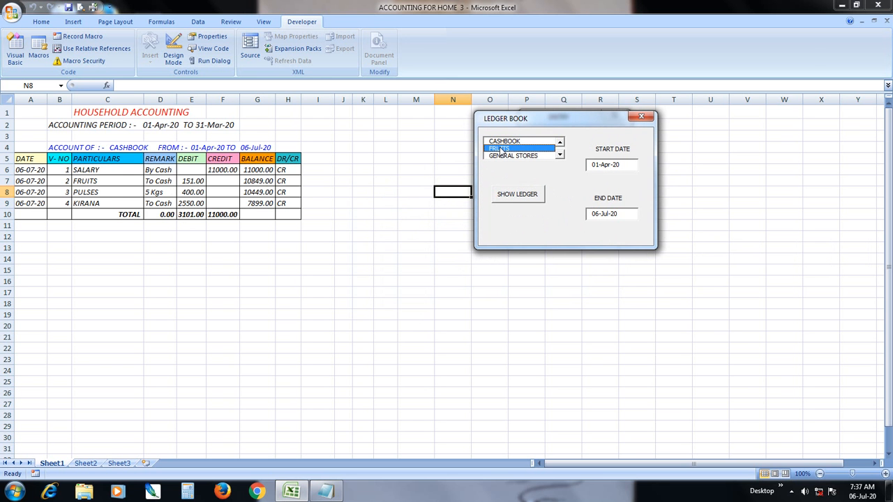
click(516, 196)
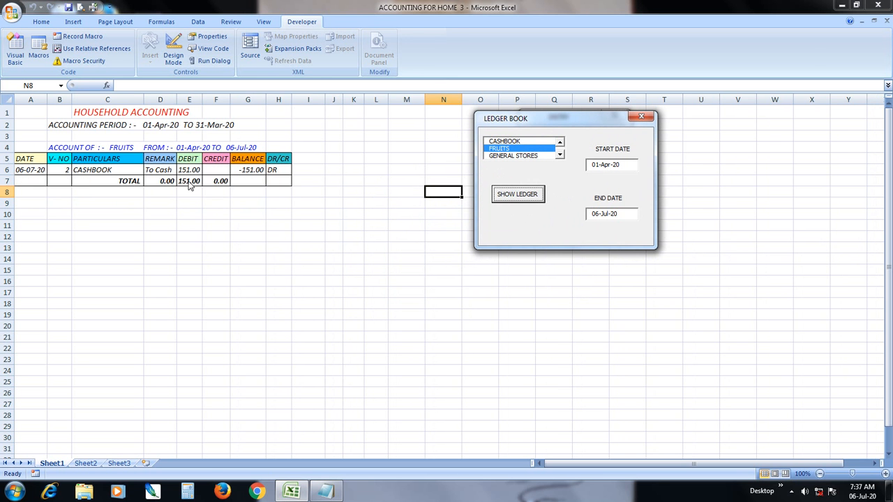
click(508, 156)
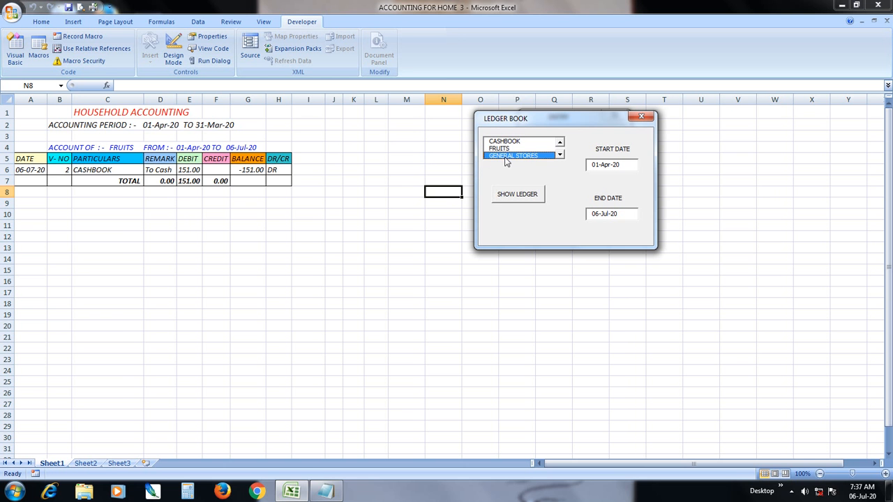
click(520, 201)
click(560, 155)
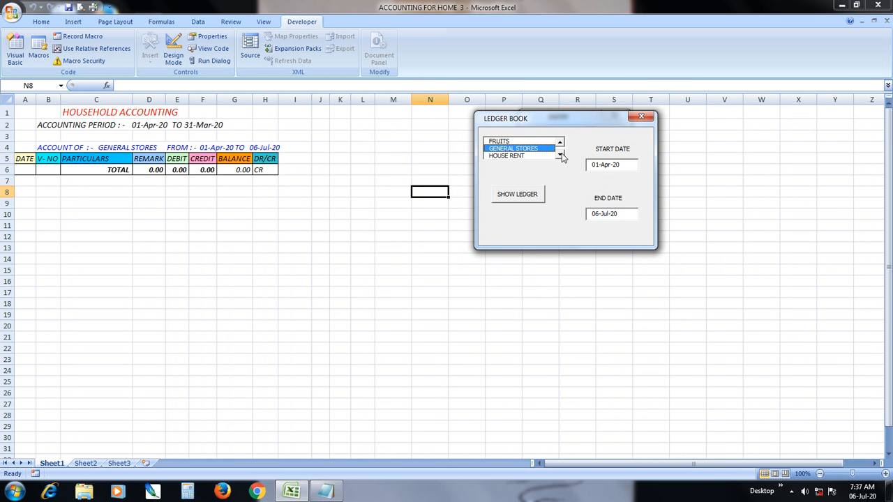
click(519, 156)
click(517, 194)
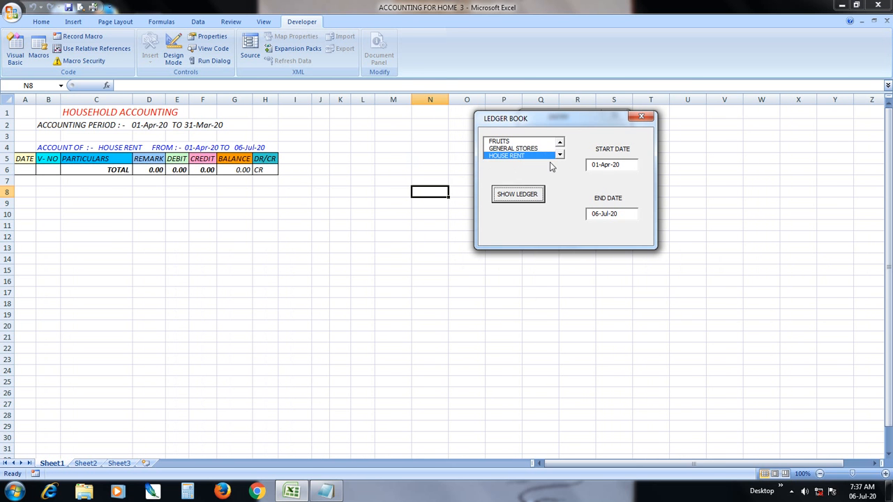
- Show the ledgers of the KIRANA and PULSES accounts one after the other
click(560, 154)
click(519, 157)
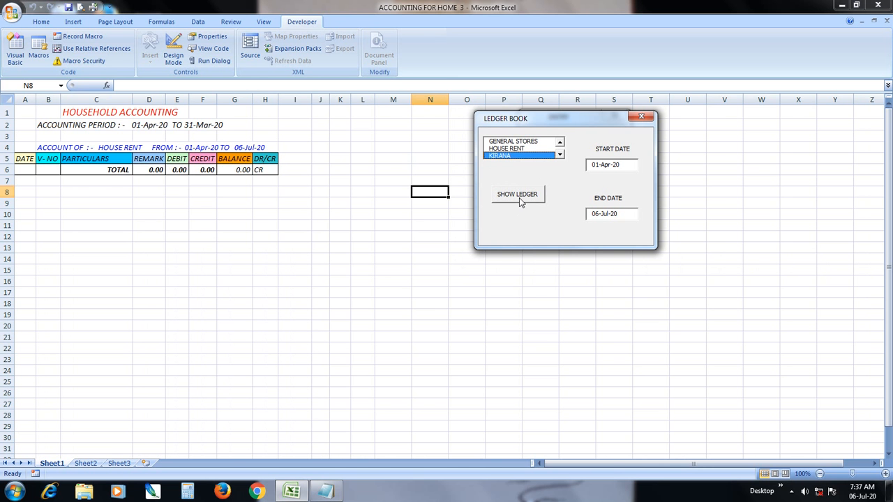
click(518, 195)
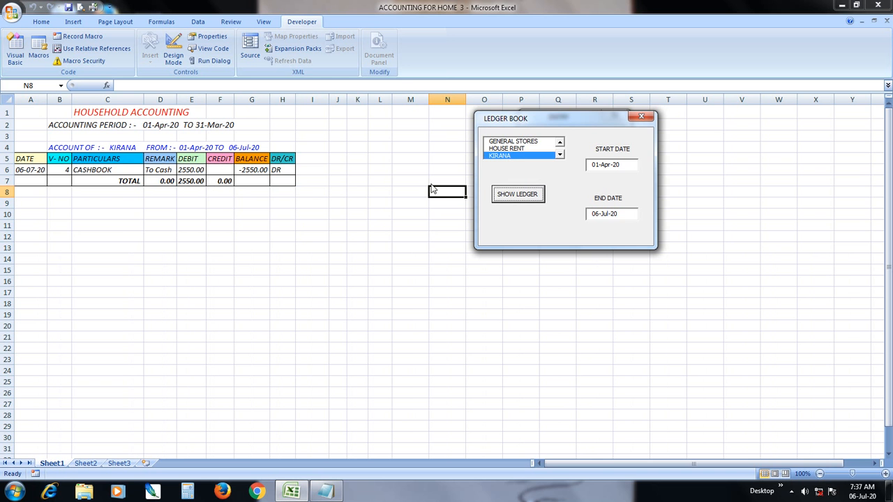
click(560, 155)
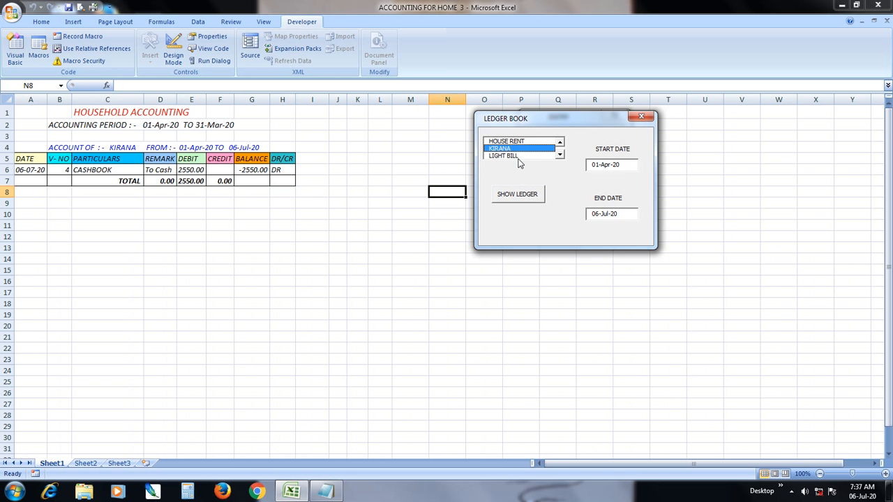
click(560, 155)
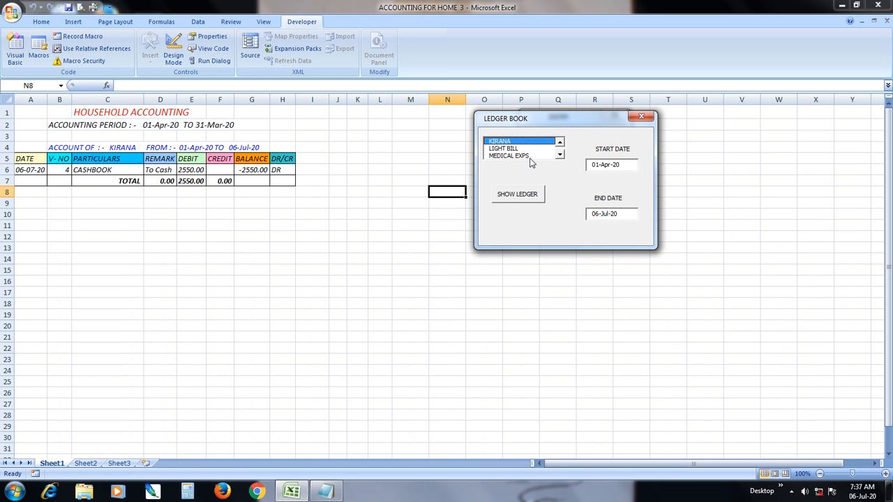
click(560, 155)
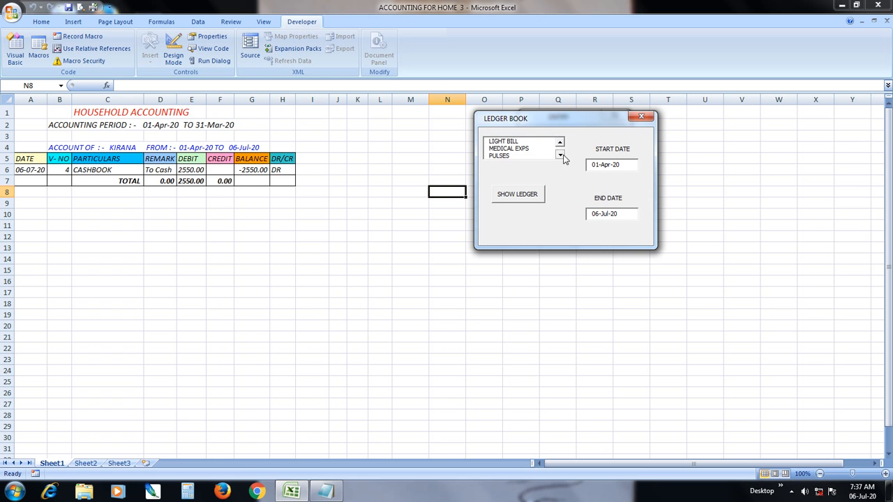
click(508, 157)
click(516, 202)
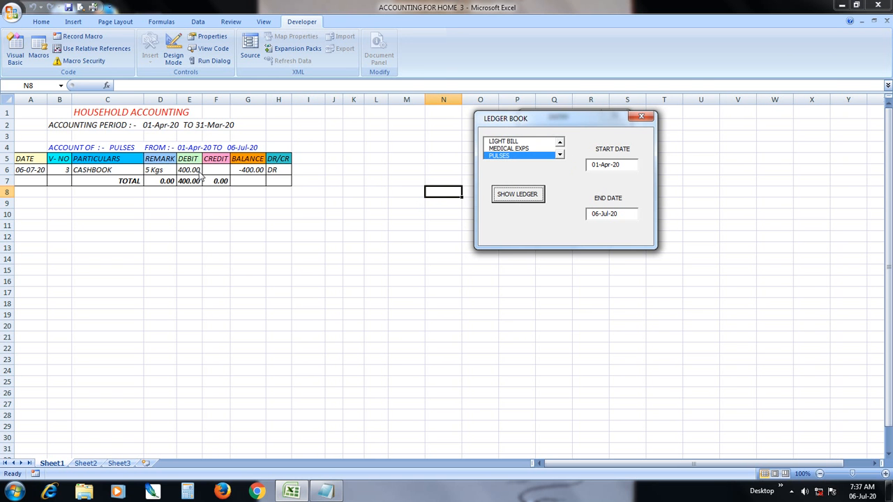
- Show the ledger of the SALARY account
click(560, 154)
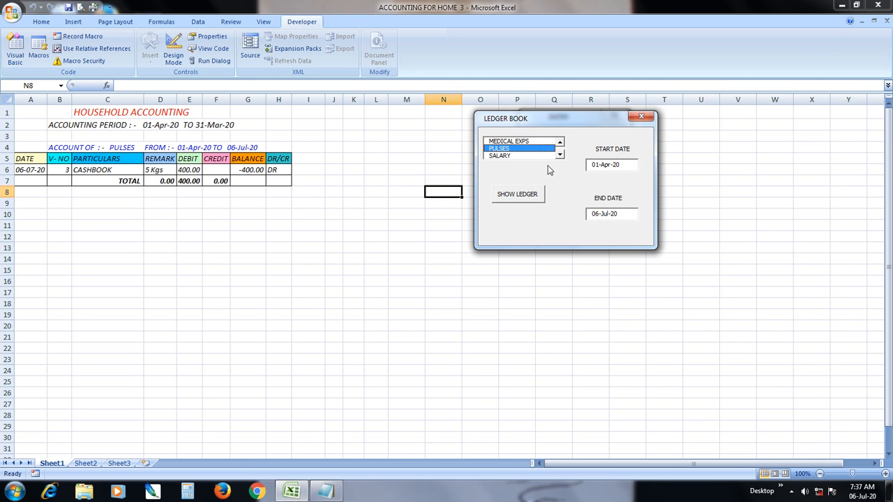
click(505, 157)
click(511, 198)
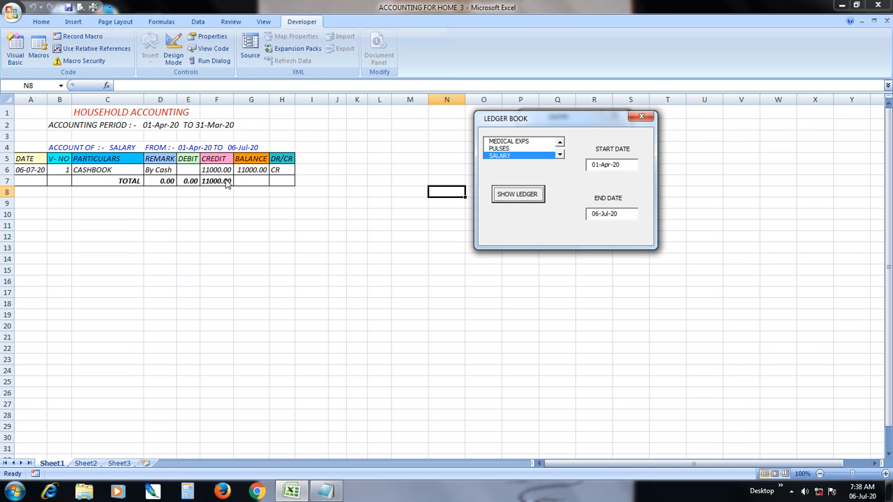
- Show the CASHBOOK ledger again and close the ledger book window
click(559, 155)
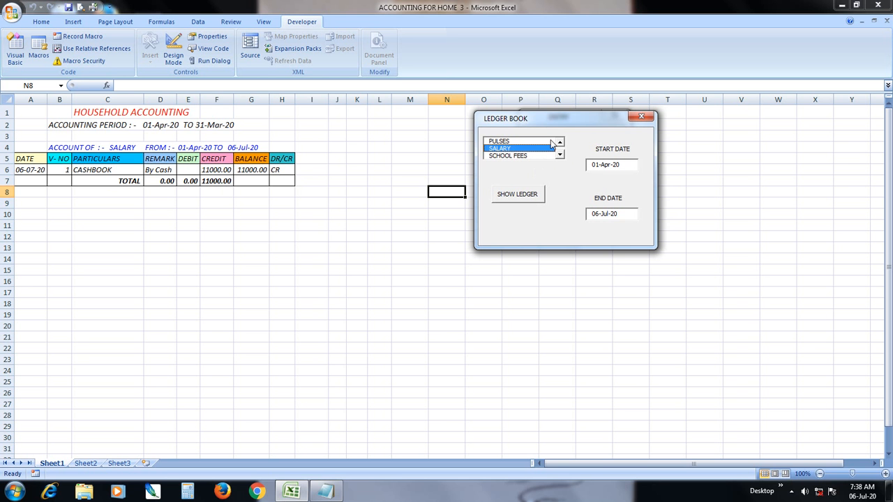
click(559, 142)
click(560, 142)
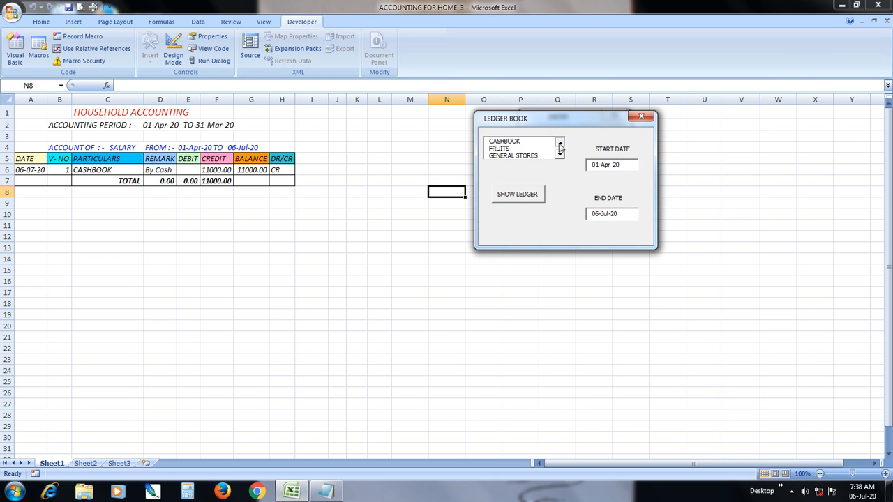
click(514, 142)
click(515, 197)
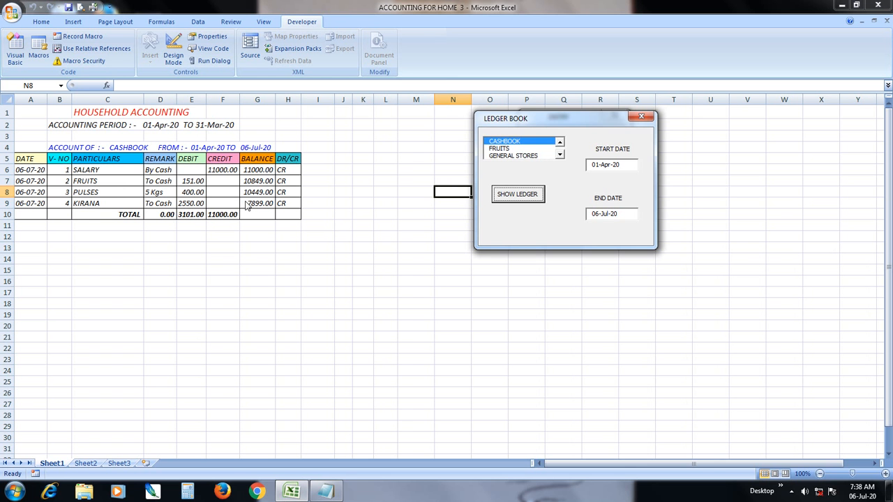
click(641, 118)
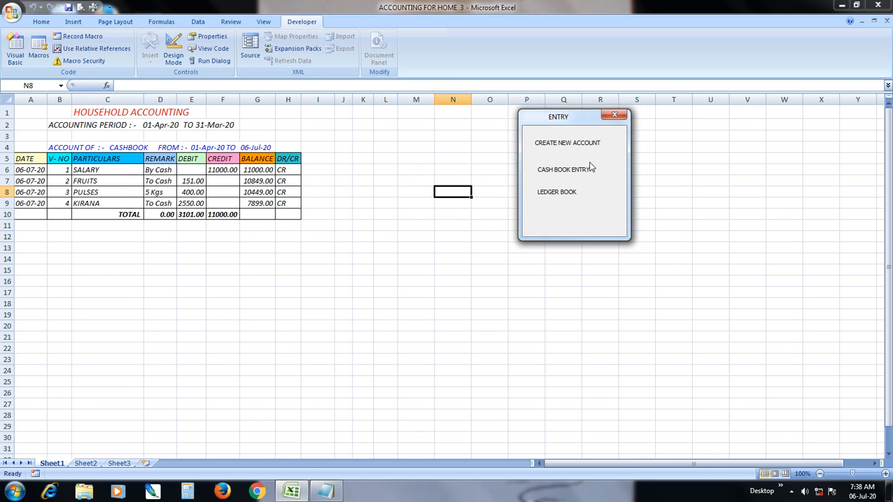
- Open the cash book entry window beside the ledger to compare the available cash balance, and close both it and the ENTRY window
click(586, 171)
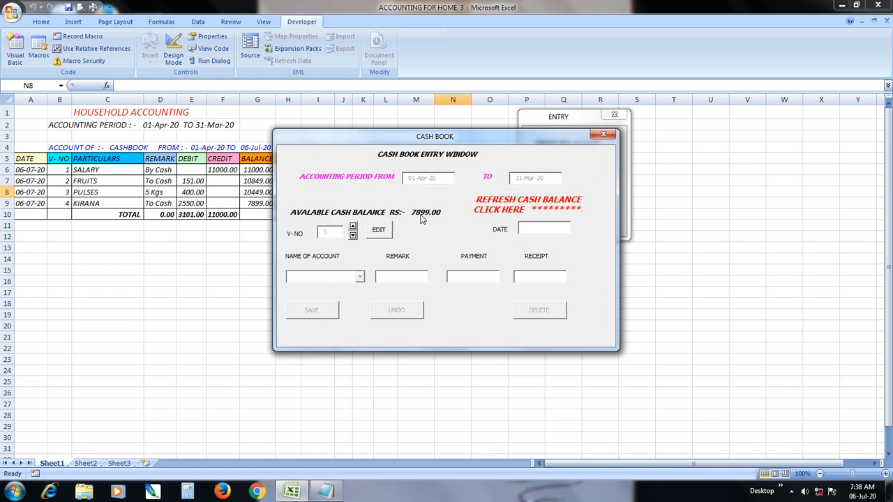
drag(453, 138, 556, 85)
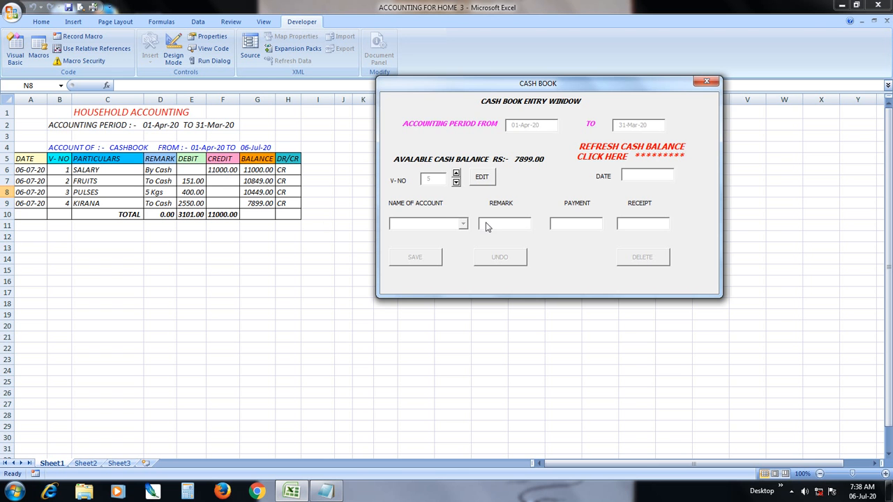
click(705, 81)
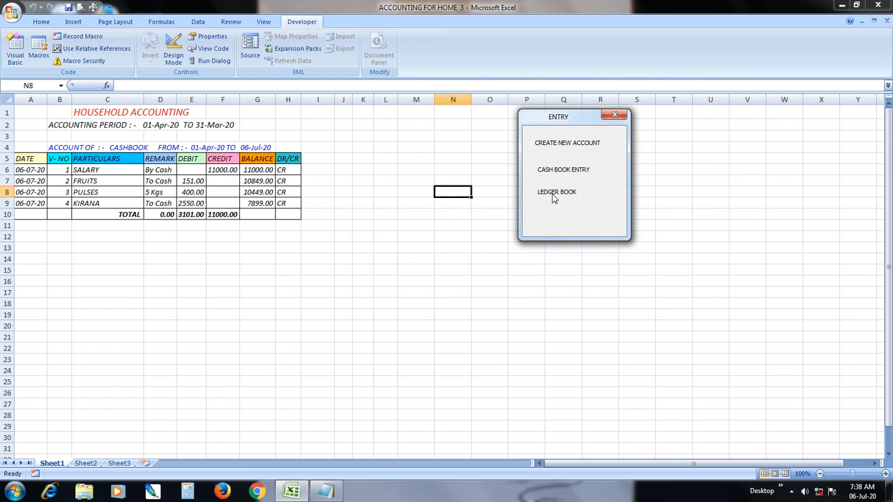
click(614, 115)
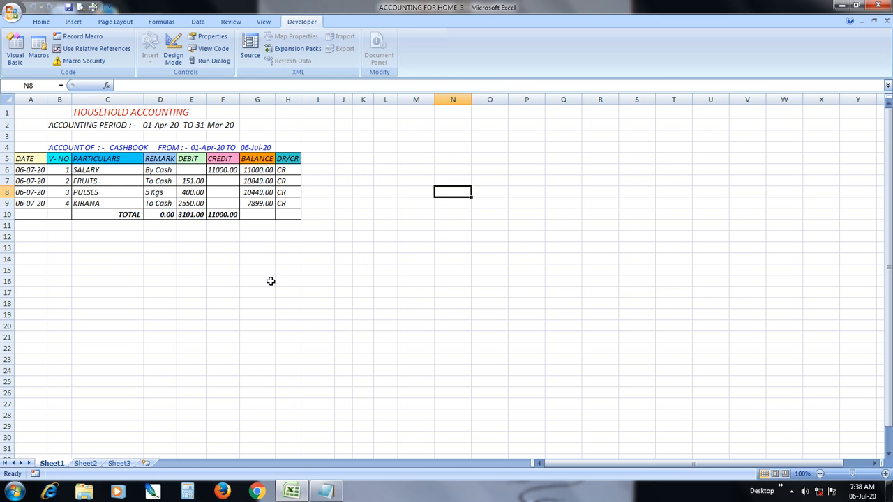
- Bring up the ENTRY window from empty worksheet cells G14 and M6, closing it each time
click(270, 254)
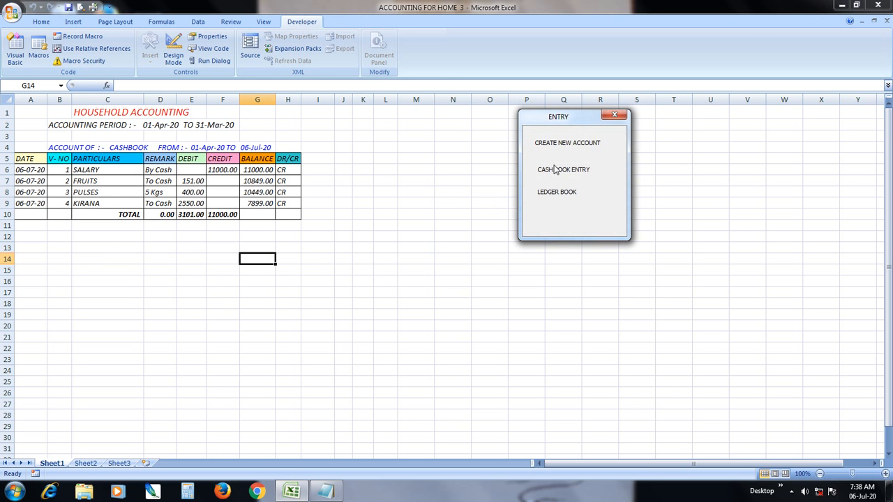
click(615, 114)
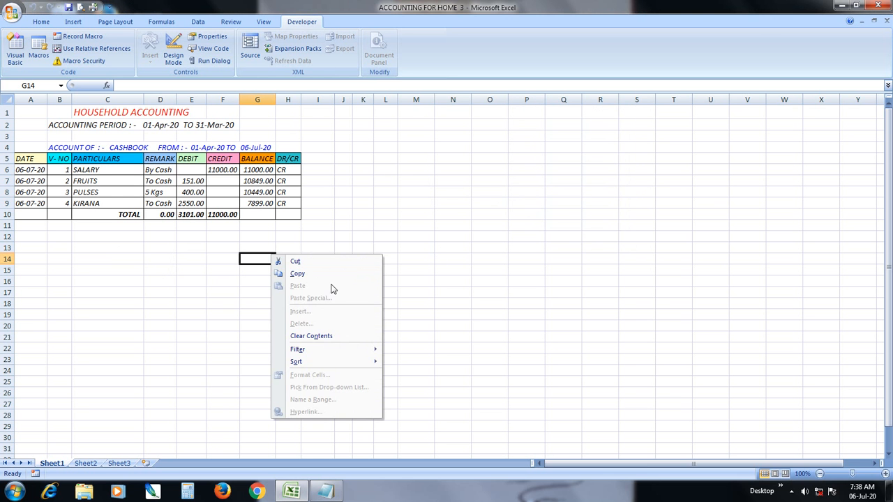
click(195, 307)
click(418, 171)
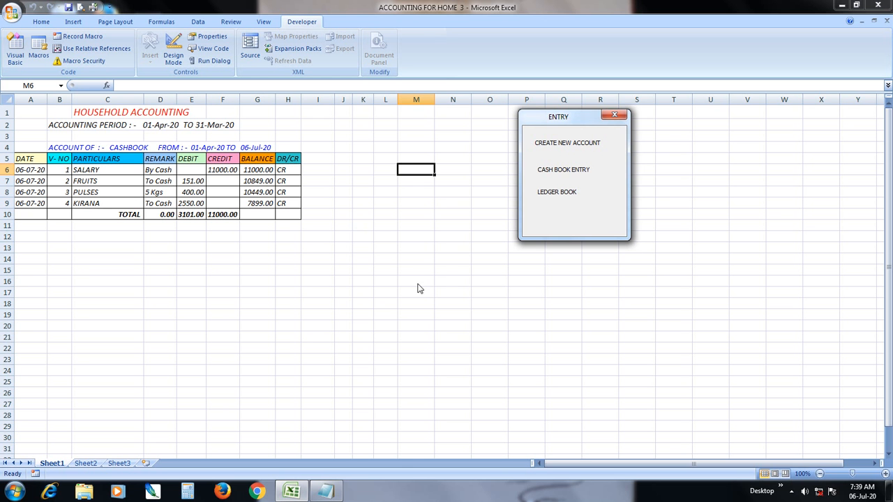
click(613, 114)
key(shift+F10)
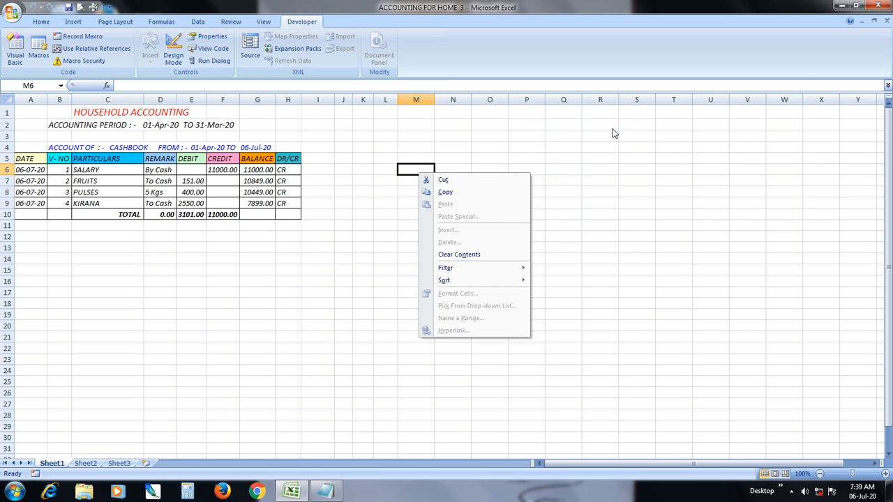
- Close the accounting workbook and minimize the Notepad account list to reach the desktop
click(878, 7)
click(401, 276)
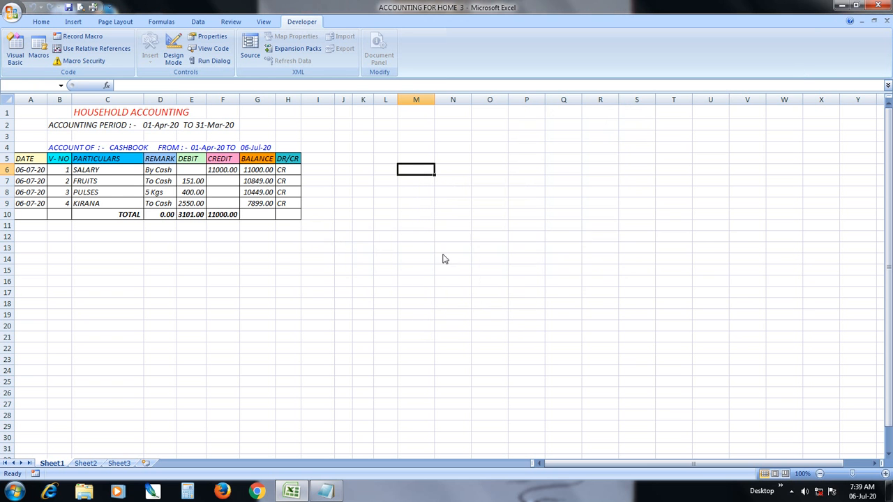
click(424, 274)
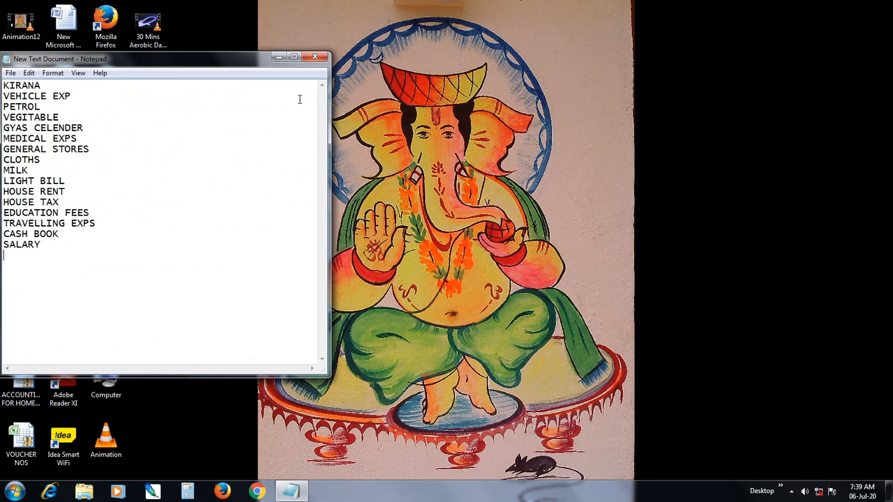
click(278, 56)
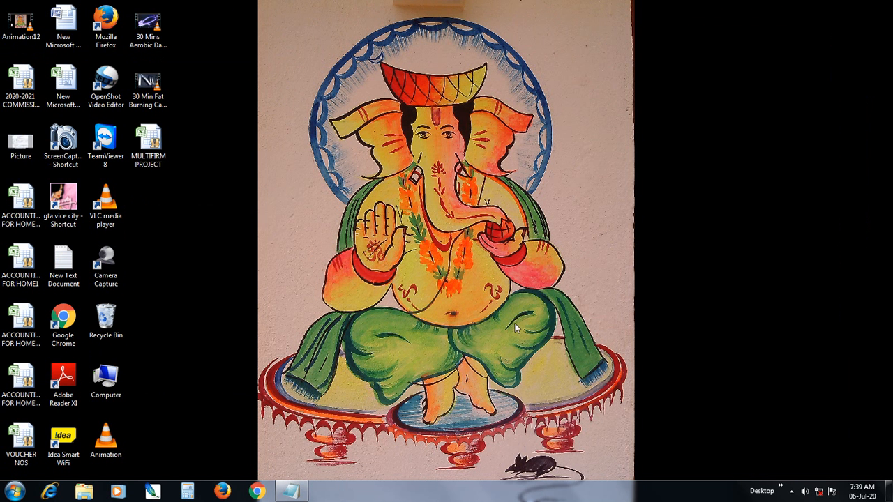